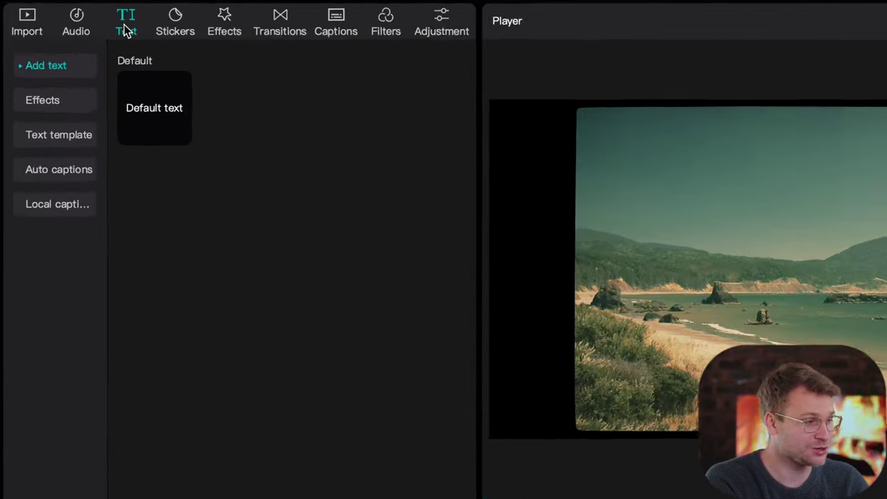
# Add a default text title reading BEACH in The Bold Font at font size 18.
pyautogui.click(106, 79)
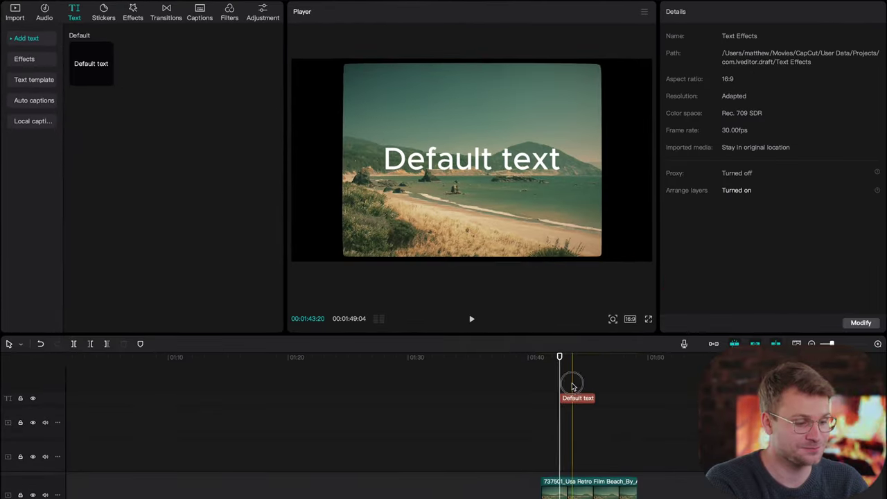
pyautogui.click(747, 108)
pyautogui.click(738, 155)
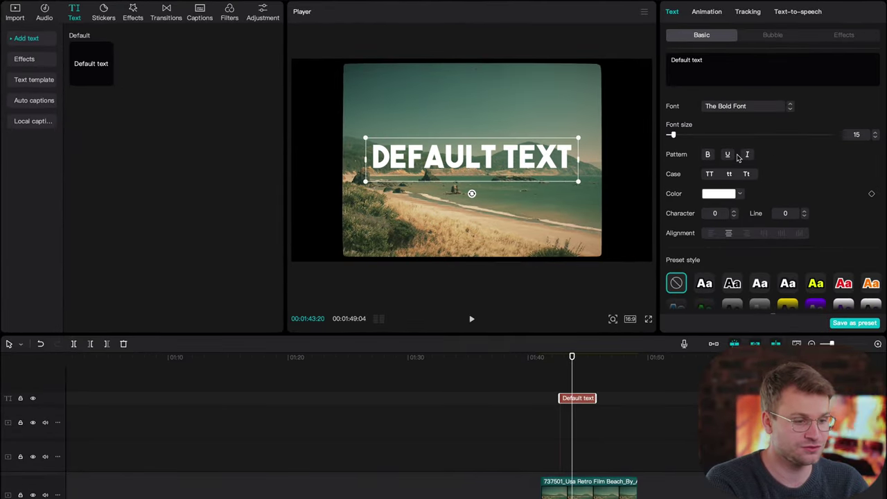
pyautogui.moveTo(678, 137); pyautogui.dragTo(676, 137)
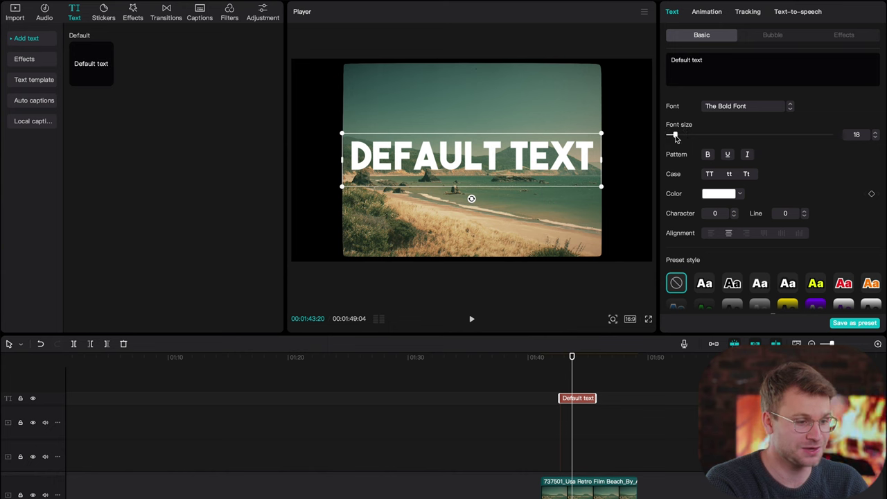
pyautogui.write('BEACH')
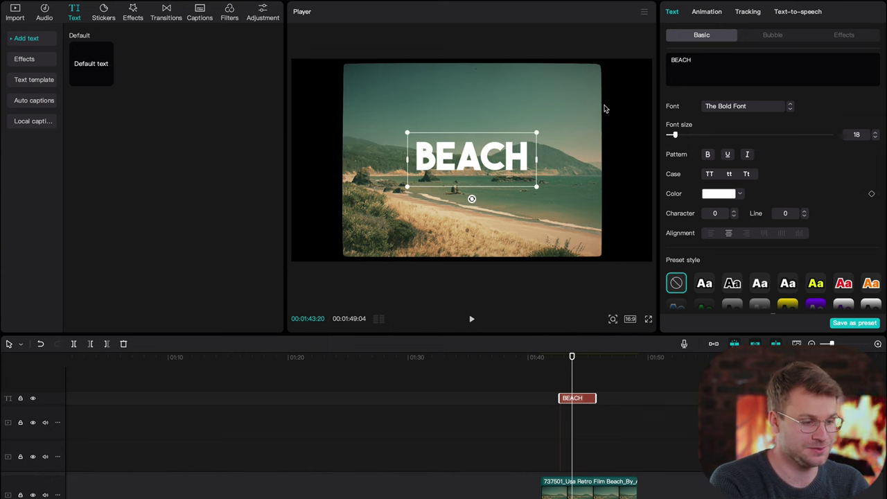
# Extend both ends of the BEACH text clip to match the full length of the retro beach footage.
pyautogui.moveTo(558, 385); pyautogui.dragTo(541, 385)
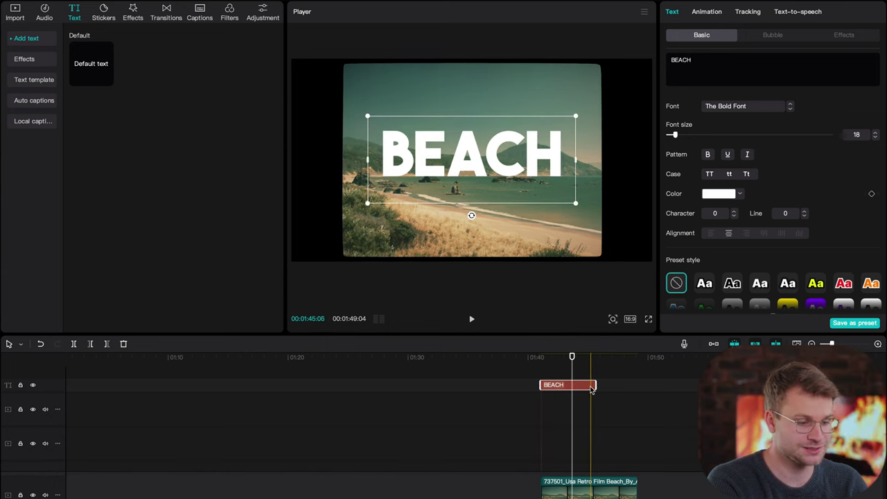
pyautogui.moveTo(595, 385); pyautogui.dragTo(649, 385)
pyautogui.moveTo(640, 386); pyautogui.dragTo(635, 386)
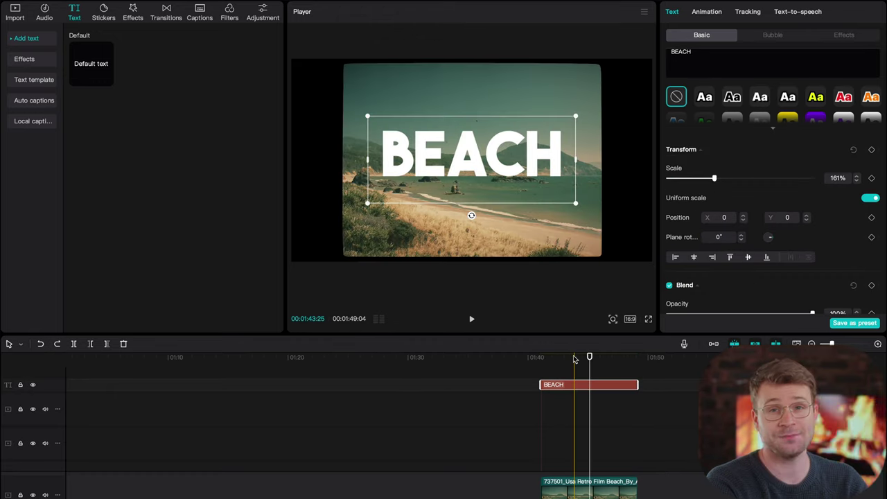
# Keyframe the BEACH title's scale and position at the start of its clip and at 00:01:46:07.
pyautogui.click(541, 357)
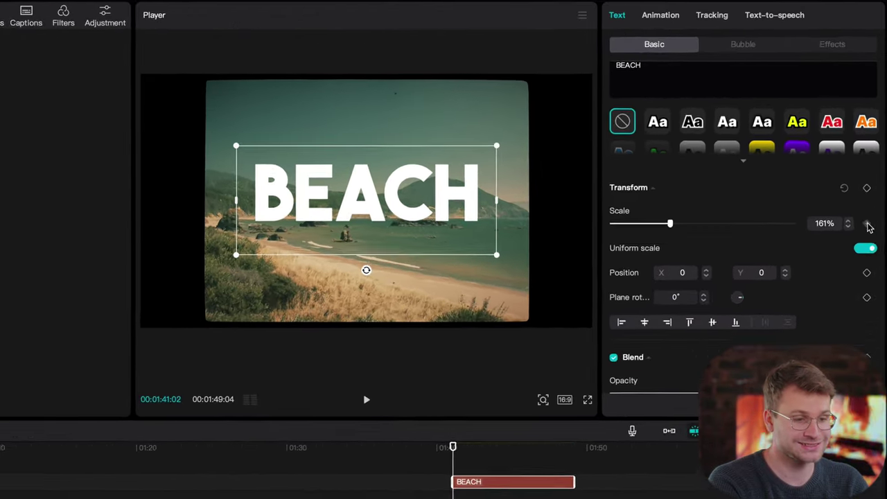
pyautogui.click(872, 178)
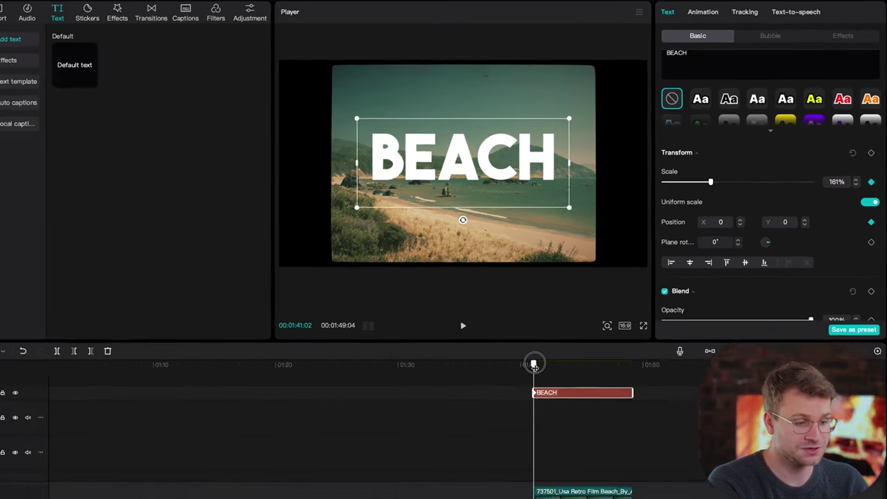
pyautogui.moveTo(446, 455); pyautogui.dragTo(512, 458)
pyautogui.moveTo(593, 360); pyautogui.dragTo(603, 360)
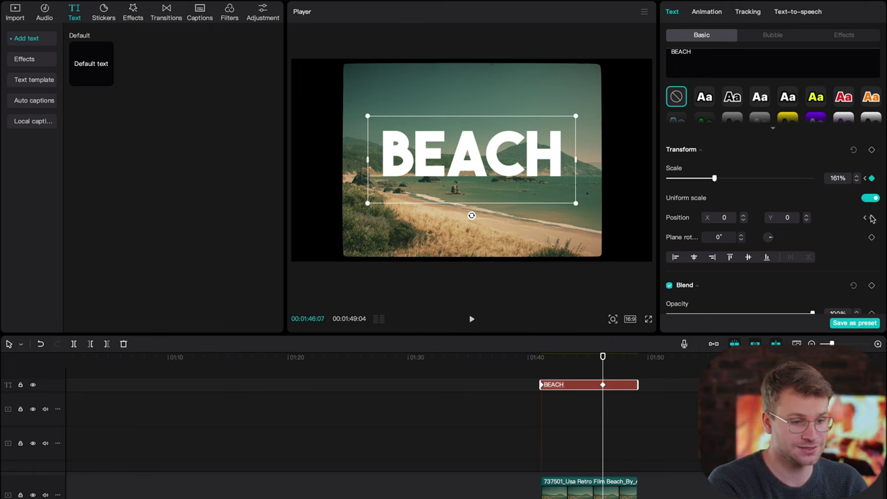
# At the first keyframe, set the title's scale to 3200% and position to X 672, Y 1127 so white fills the frame, and preview the zoom.
pyautogui.click(865, 179)
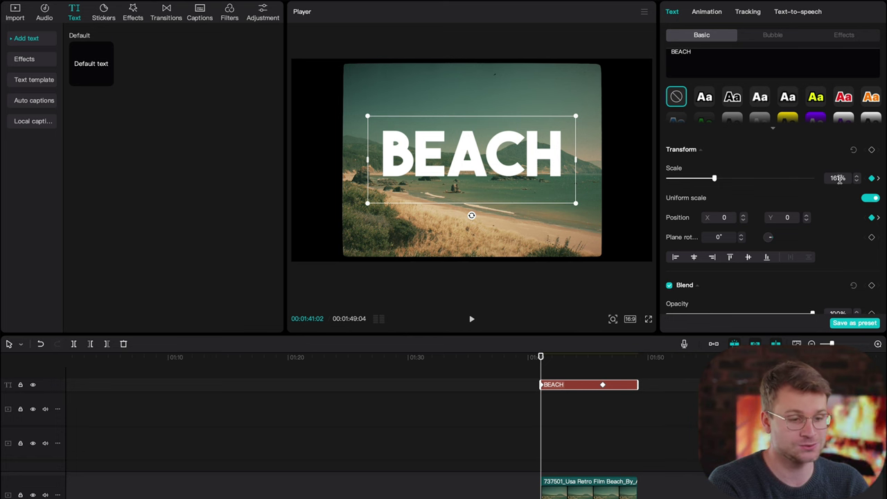
pyautogui.write('3')
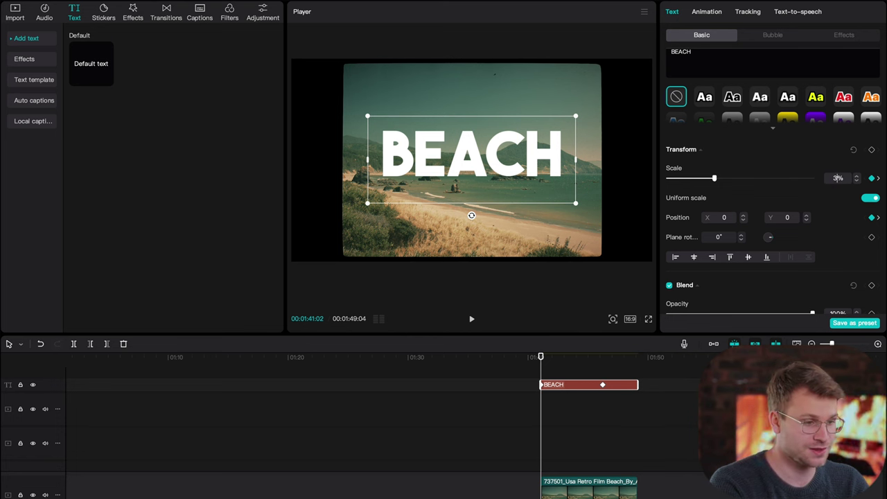
pyautogui.write('000')
pyautogui.press('Return')
pyautogui.moveTo(597, 166); pyautogui.dragTo(635, 90)
pyautogui.moveTo(574, 131); pyautogui.dragTo(581, 103)
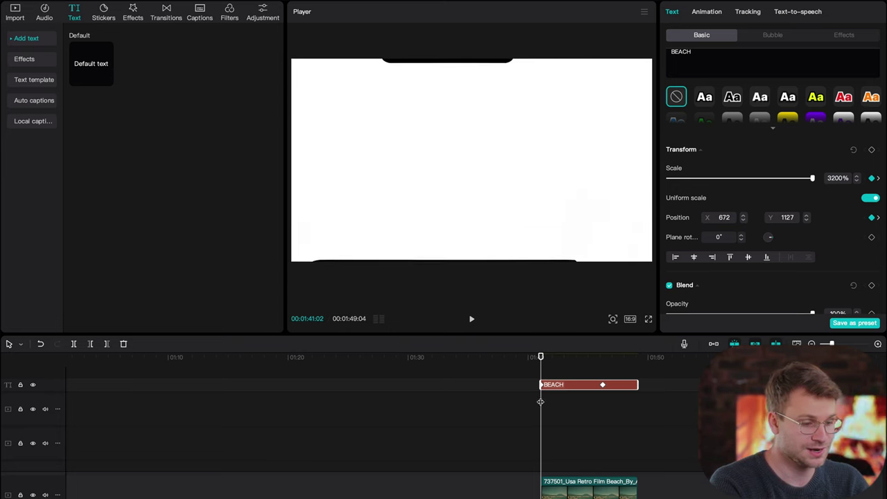
pyautogui.moveTo(541, 402); pyautogui.dragTo(578, 402)
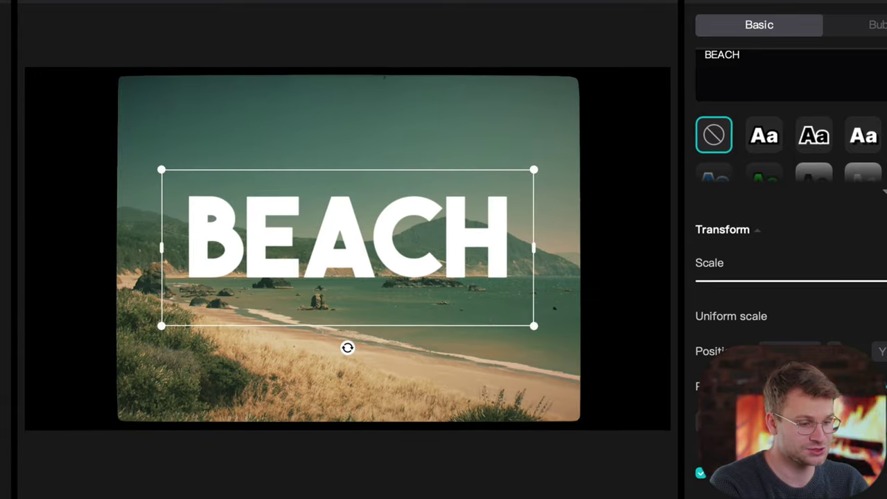
# Scale the plain-black-background.jpg clip to 104% and place it on the track beneath the BEACH title.
pyautogui.click(541, 432)
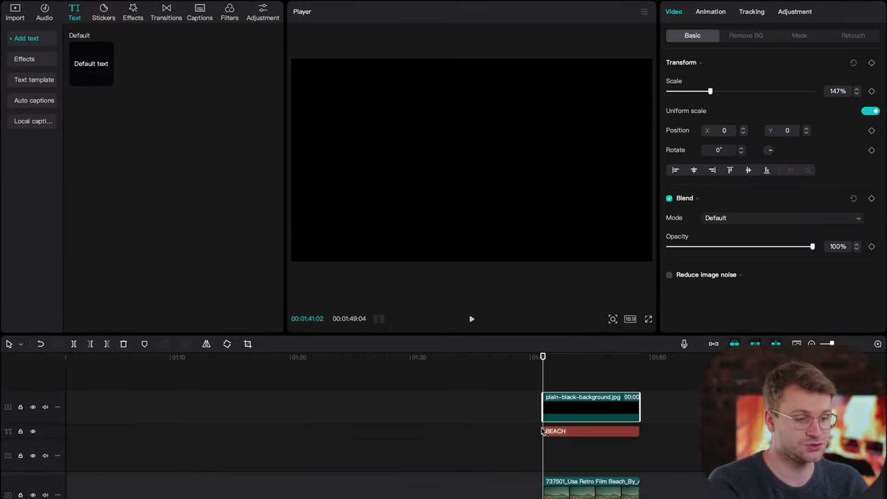
pyautogui.click(579, 412)
pyautogui.click(583, 409)
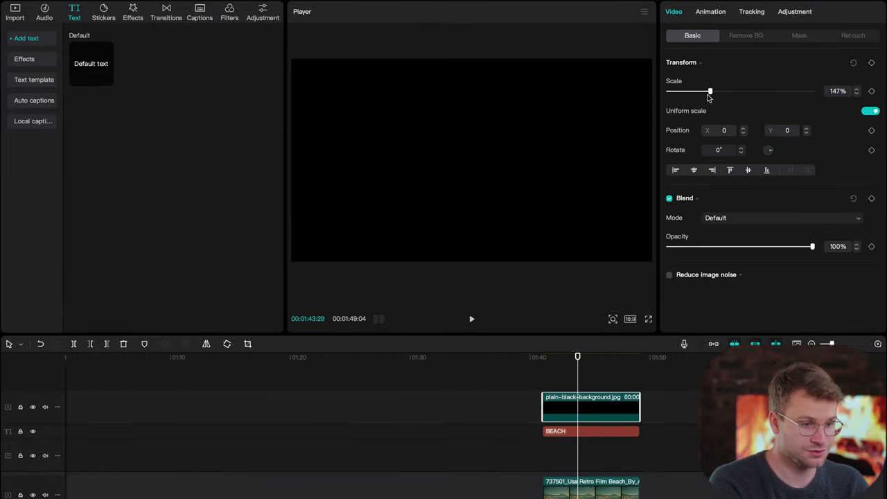
pyautogui.moveTo(708, 97)
pyautogui.mouseDown()
pyautogui.moveTo(692, 91)
pyautogui.moveTo(698, 97)
pyautogui.mouseUp()
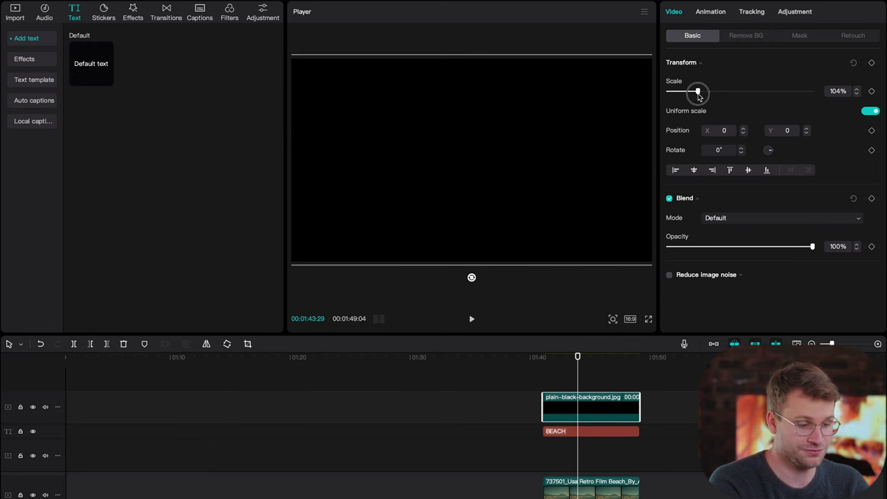
pyautogui.scroll(-2, 604, 416)
pyautogui.moveTo(581, 386); pyautogui.dragTo(579, 442)
pyautogui.scroll(-1, 578, 436)
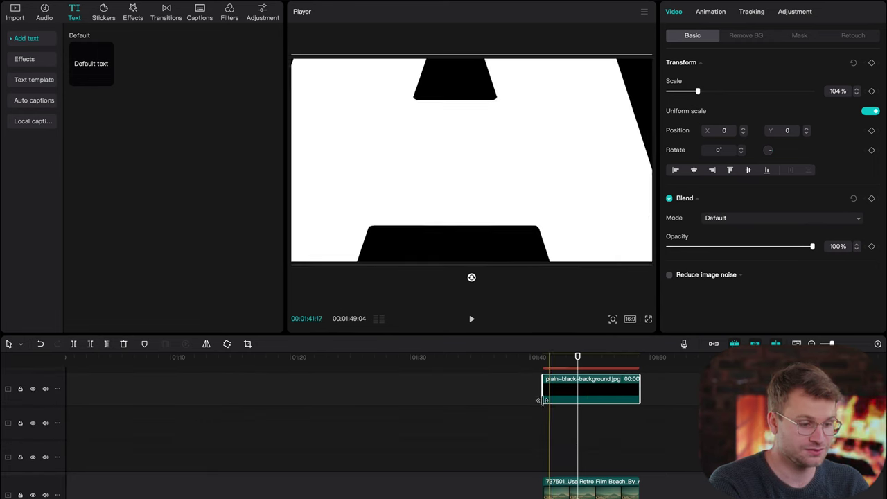
# Combine the BEACH title and black background into a compound clip and set its blend mode to Darken.
pyautogui.scroll(1, 534, 395)
pyautogui.moveTo(520, 374); pyautogui.dragTo(581, 421)
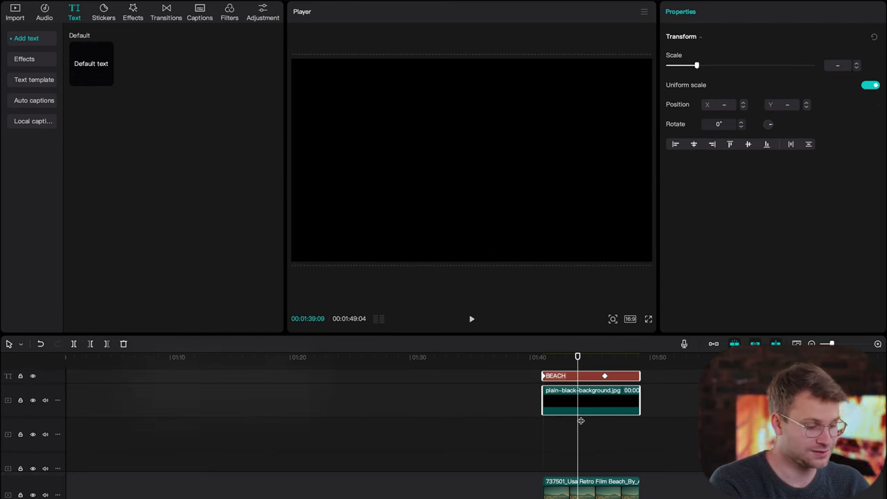
pyautogui.hotkey('alt', 'g')
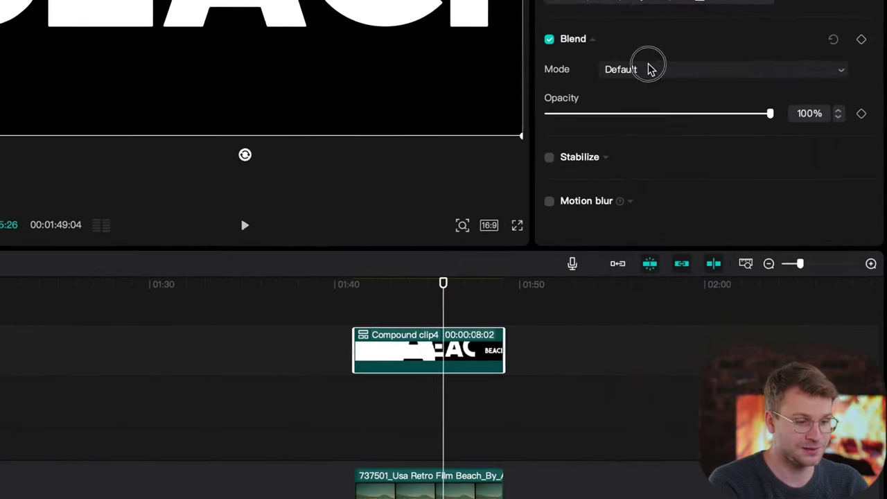
pyautogui.click(737, 221)
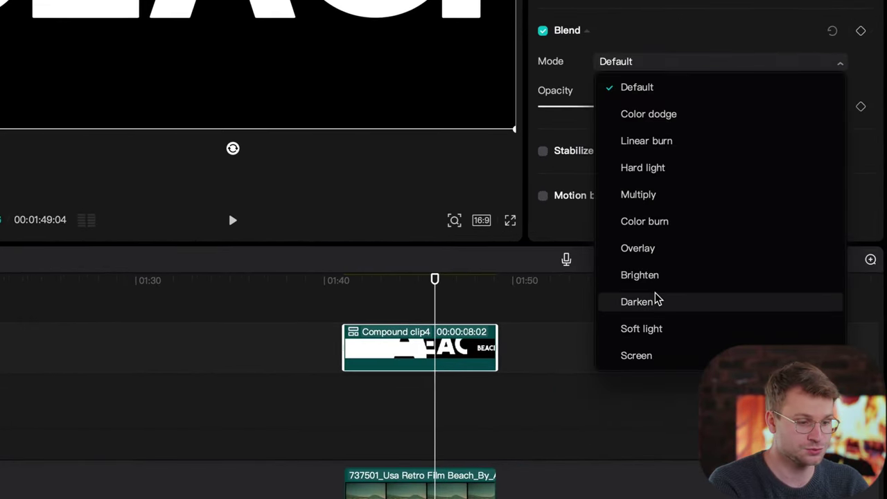
pyautogui.click(657, 300)
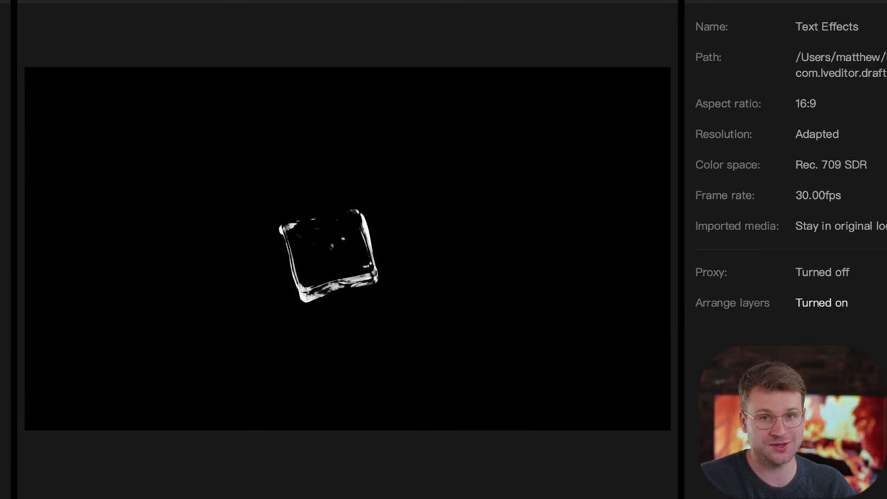
# Align the hustle (2).png clip on the track above hustle (1).png.
pyautogui.moveTo(488, 434); pyautogui.dragTo(498, 430)
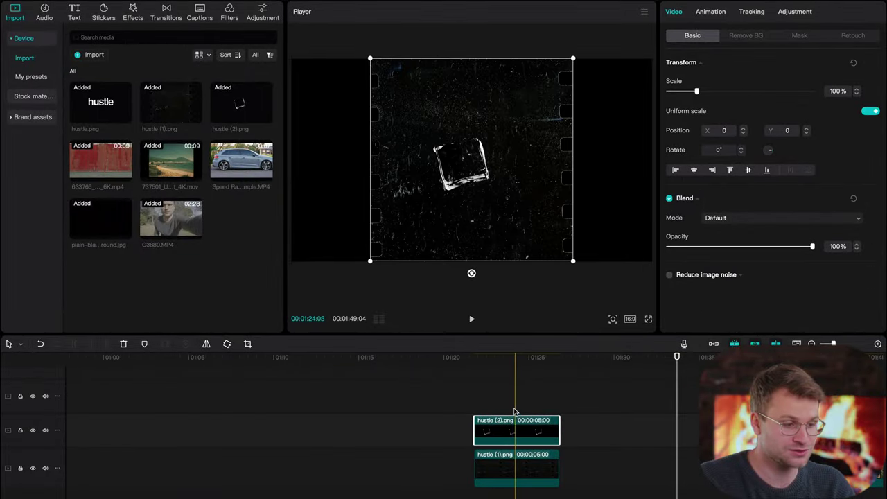
pyautogui.click(514, 406)
pyautogui.click(514, 434)
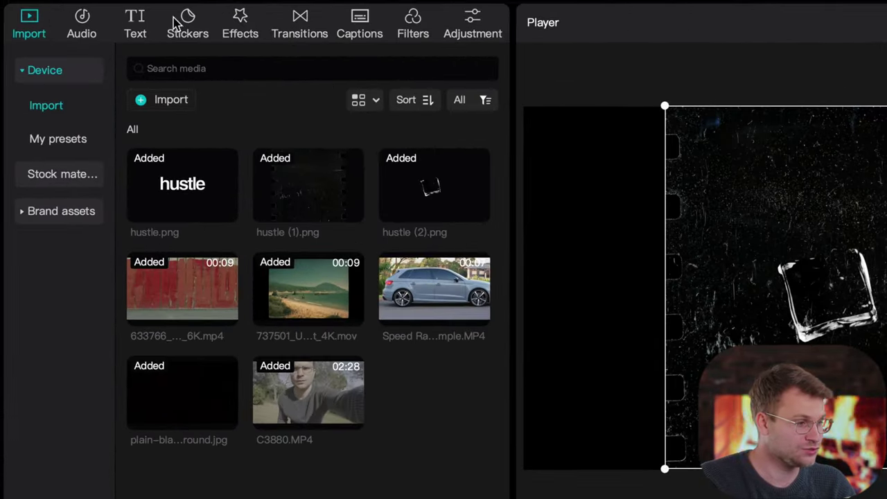
# Add a default text clip above the two hustle image clips and extend it to their full length.
pyautogui.click(156, 25)
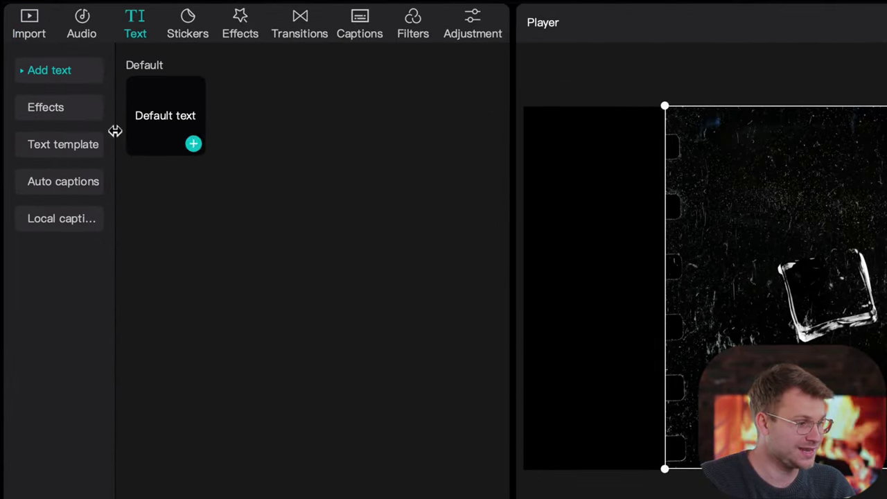
pyautogui.click(193, 145)
pyautogui.moveTo(525, 382); pyautogui.dragTo(558, 384)
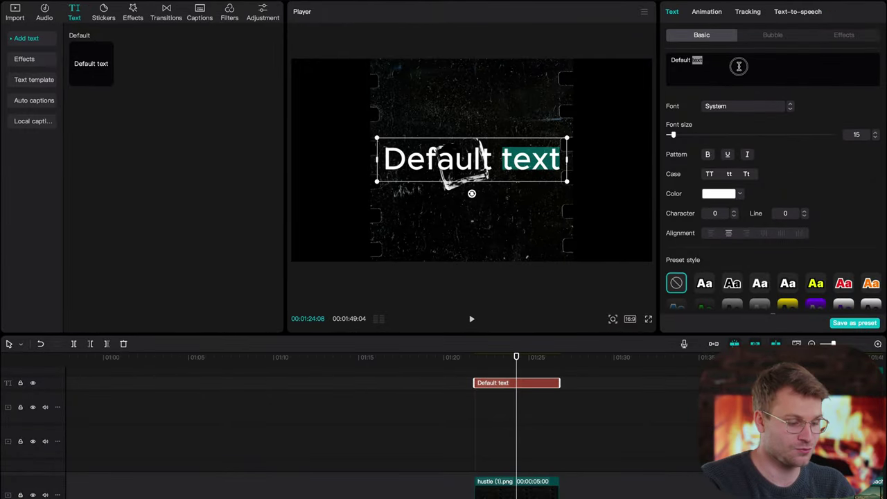
# Change the new title's text to hustle and set its font to Visby CF.
pyautogui.hotkey('ctrl', 'a')
pyautogui.write('hust')
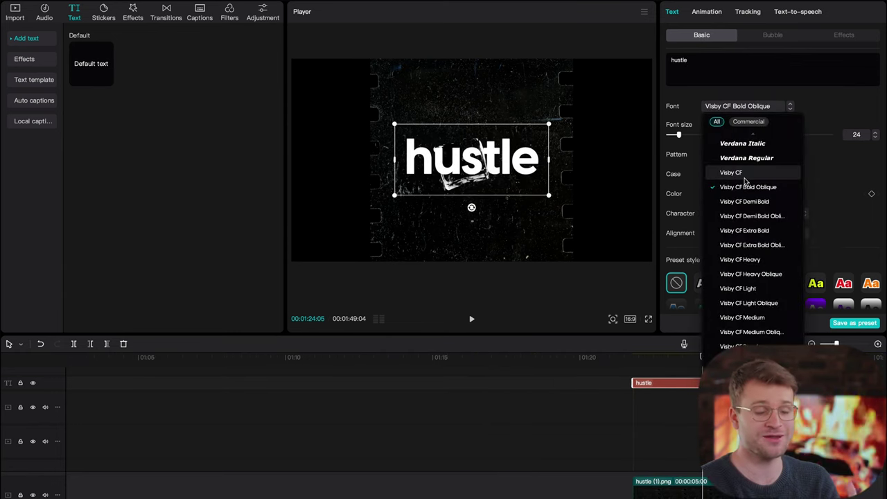
pyautogui.click(746, 180)
# Convert the hustle text clip into a compound clip.
pyautogui.hscroll(3, 664, 461)
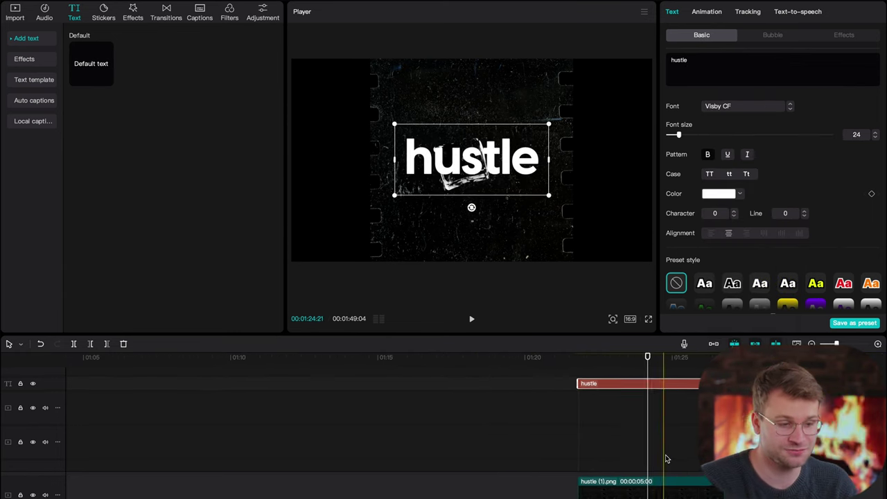
pyautogui.scroll(2, 633, 435)
pyautogui.hscroll(3, 633, 436)
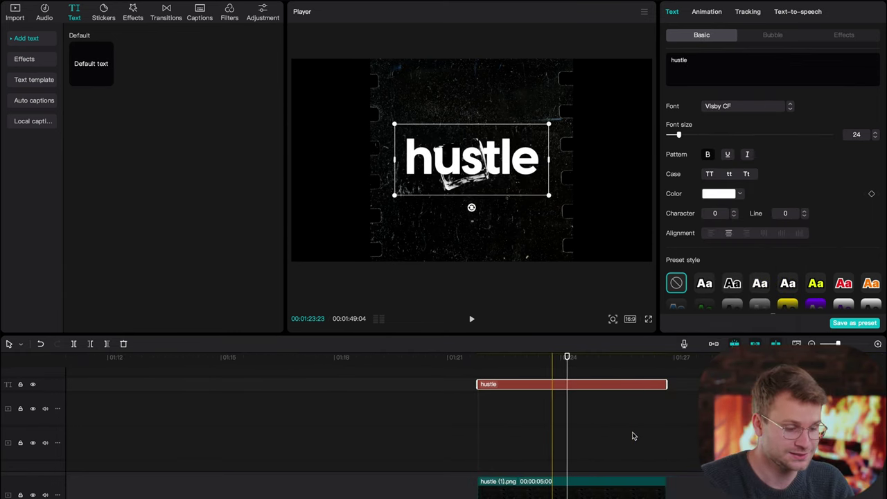
pyautogui.click(529, 376)
pyautogui.click(536, 392)
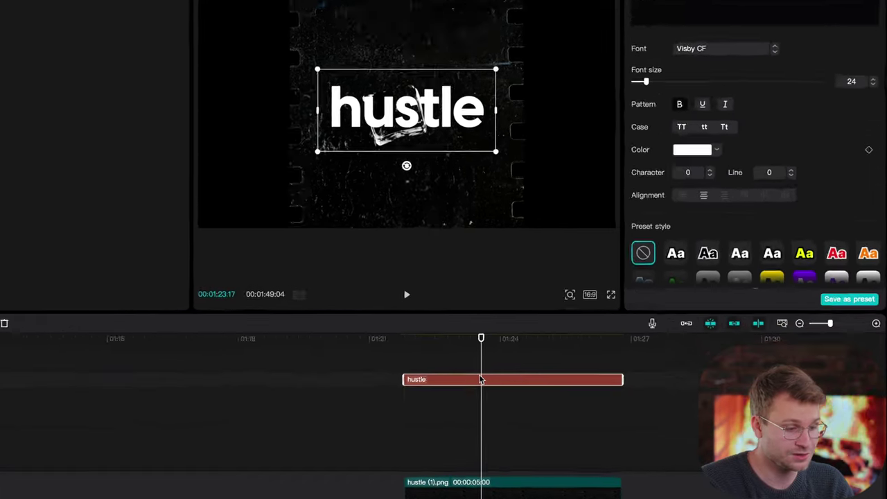
pyautogui.rightClick(540, 392)
pyautogui.click(562, 429)
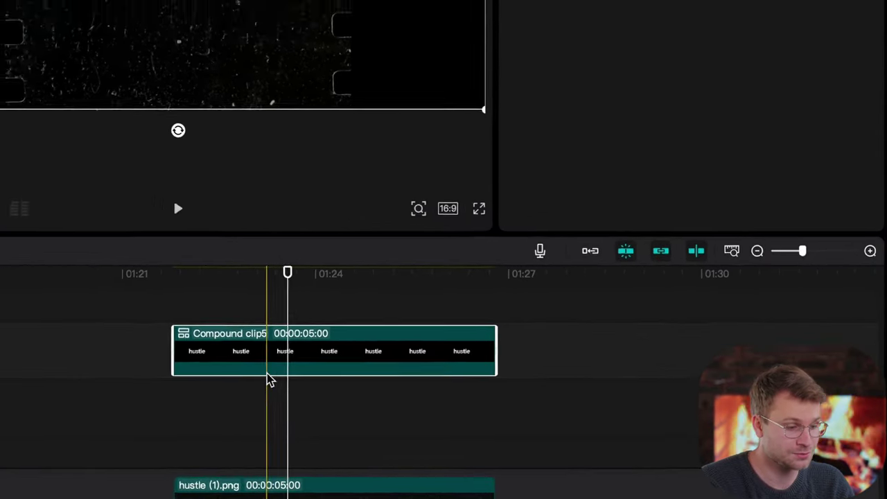
# Duplicate the hustle compound clip onto two tracks directly above the original.
pyautogui.moveTo(267, 373); pyautogui.dragTo(267, 303)
pyautogui.scroll(-2, 510, 411)
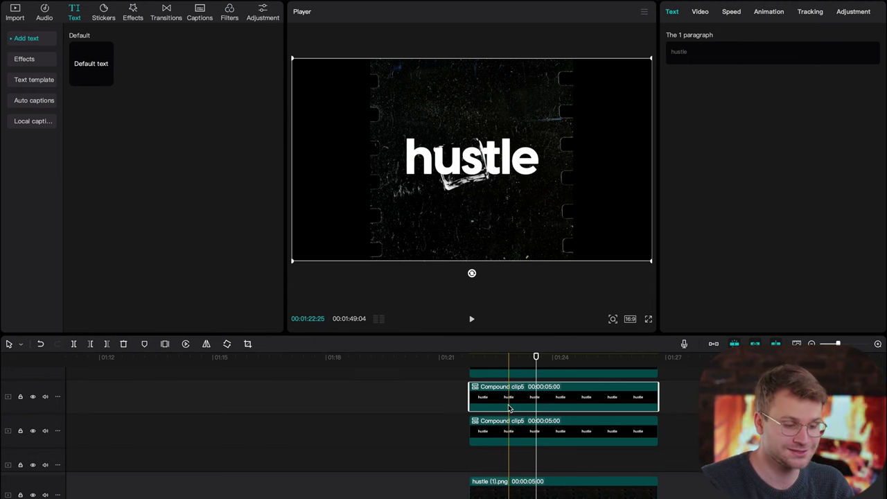
# Disable the two upper copies of the hustle compound clip and select the remaining enabled one.
pyautogui.hscroll(2, 509, 409)
pyautogui.scroll(1, 499, 408)
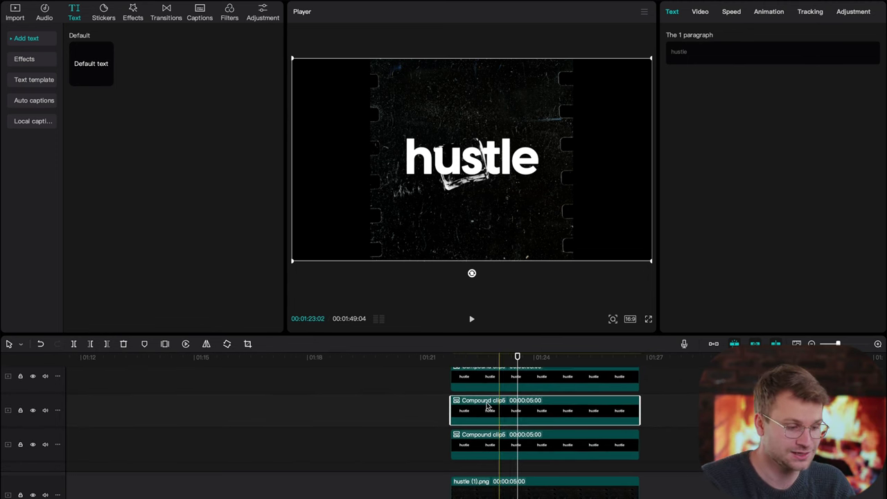
pyautogui.moveTo(439, 385); pyautogui.dragTo(497, 405)
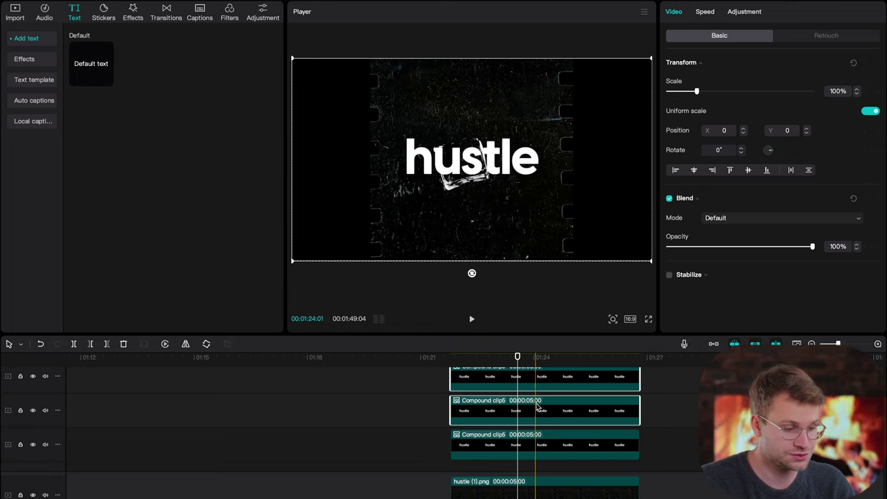
pyautogui.press('v')
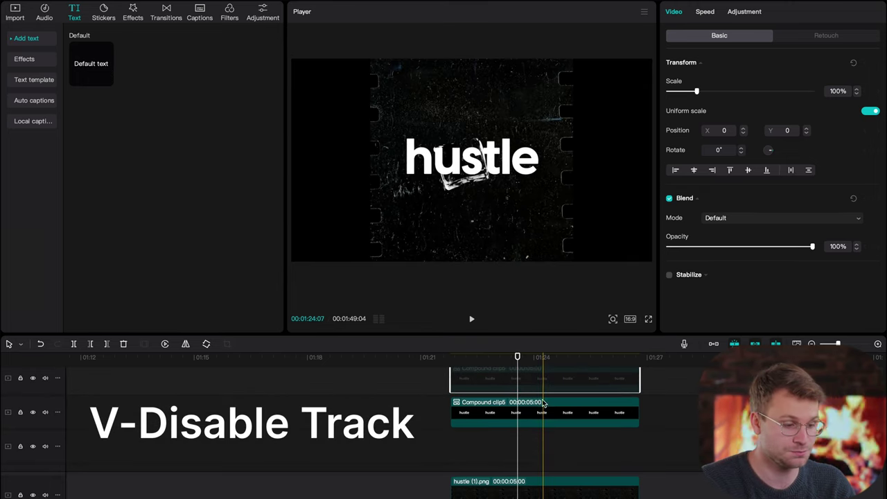
pyautogui.click(519, 415)
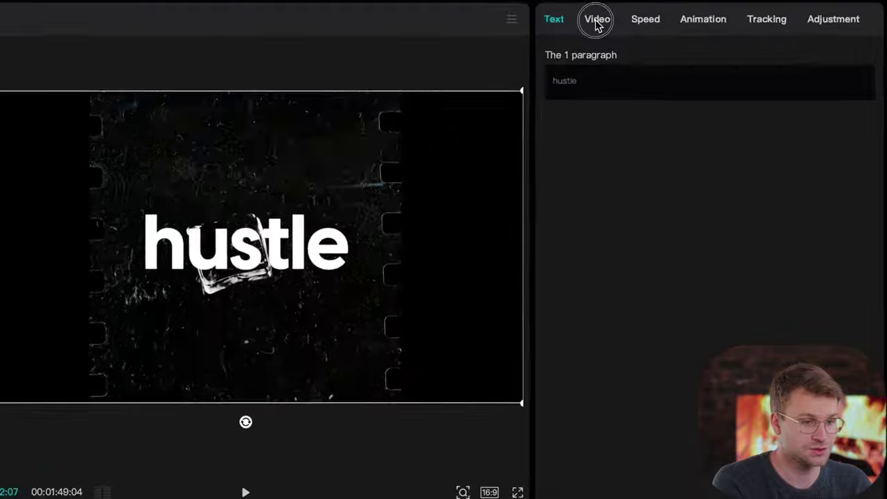
# Mask the lowest hustle compound clip with a rectangle at about X -682, Y -31, so only the letter h shows.
pyautogui.click(699, 13)
pyautogui.click(801, 35)
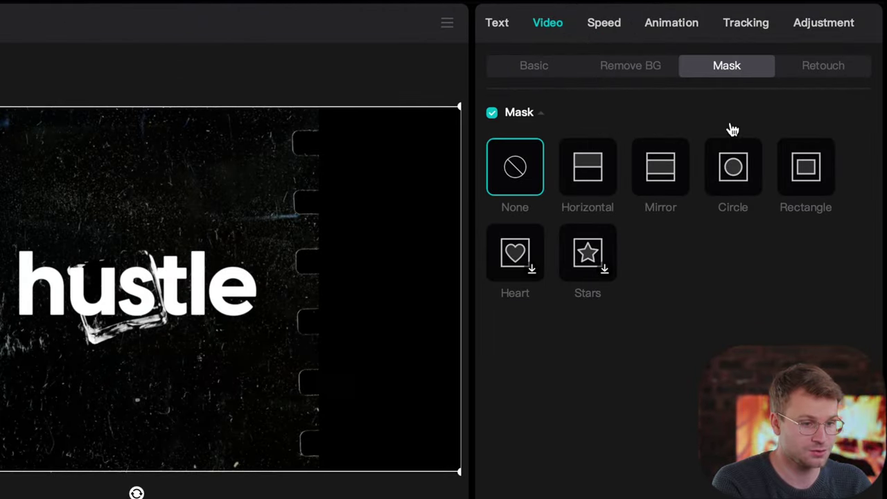
pyautogui.click(796, 177)
pyautogui.moveTo(265, 297); pyautogui.dragTo(41, 297)
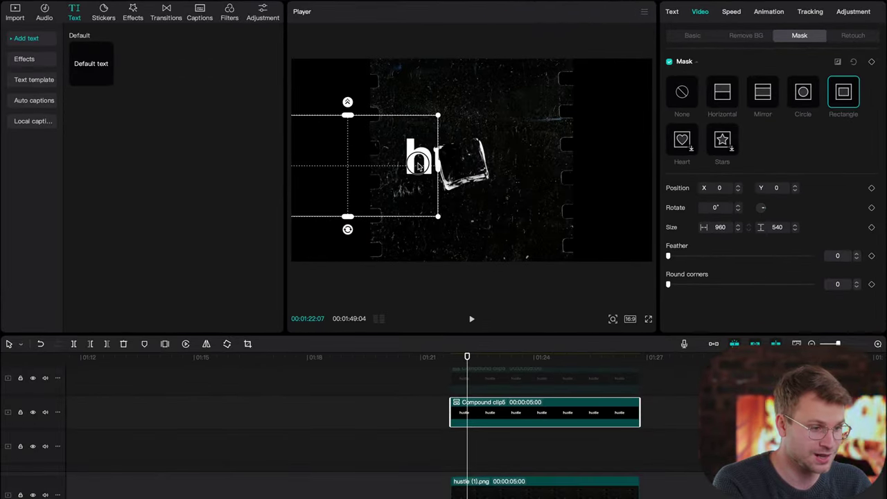
pyautogui.moveTo(418, 167); pyautogui.dragTo(415, 166)
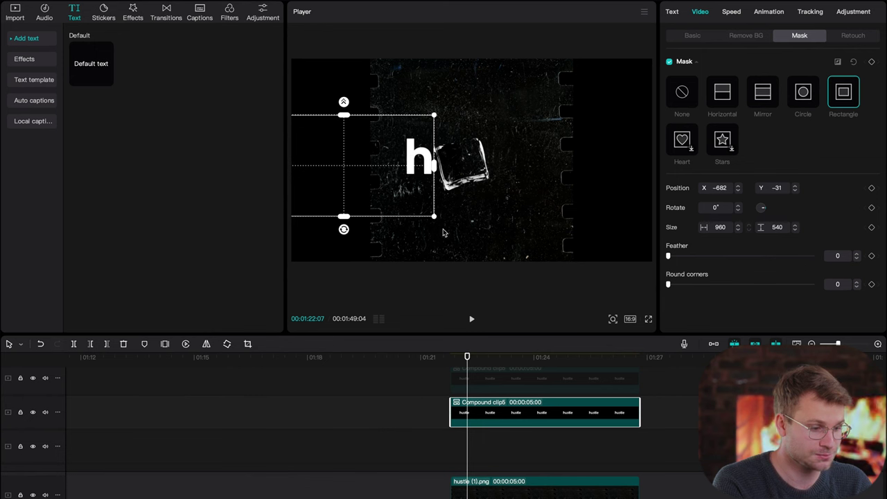
# Disable the masked h clip and enable the middle hustle compound clip.
pyautogui.scroll(1, 483, 407)
pyautogui.press('v')
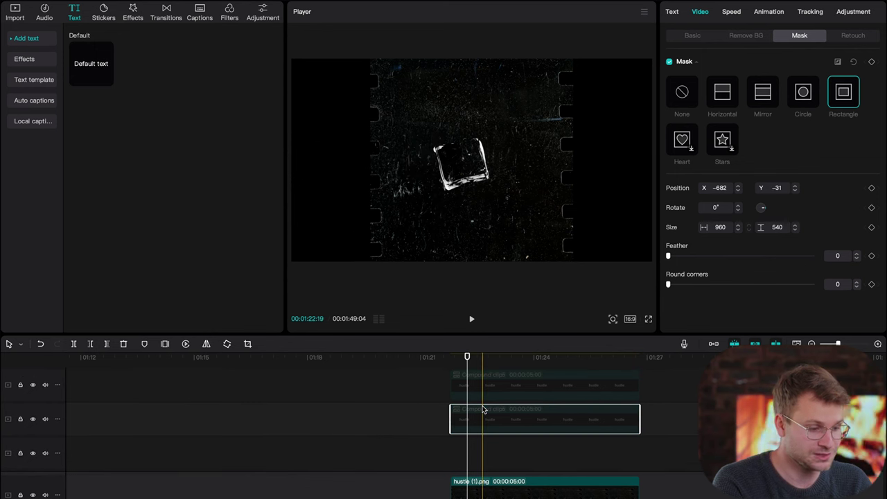
pyautogui.scroll(1, 483, 409)
pyautogui.click(481, 398)
pyautogui.moveTo(481, 398); pyautogui.dragTo(482, 398)
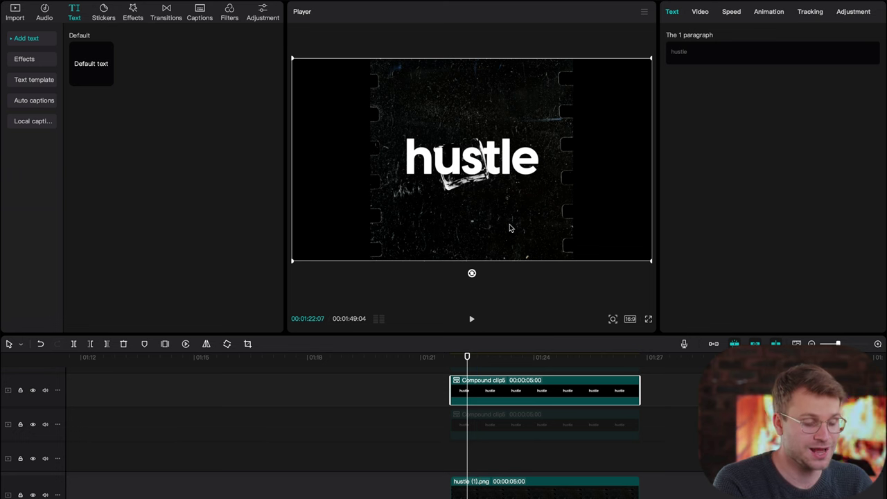
# Mask the middle hustle clip with a rectangle about 259 wide at X -74, Y 0, so only the letters us show.
pyautogui.click(700, 12)
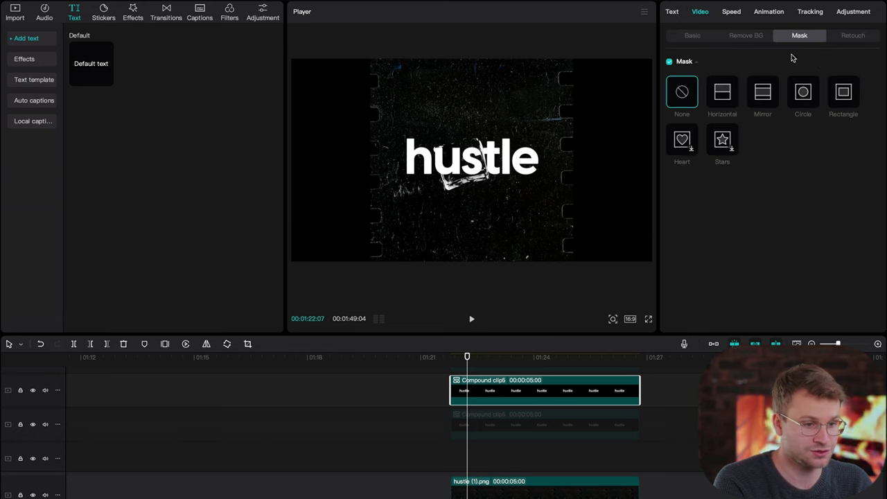
pyautogui.click(843, 97)
pyautogui.moveTo(561, 160); pyautogui.dragTo(497, 160)
pyautogui.moveTo(471, 170); pyautogui.dragTo(457, 172)
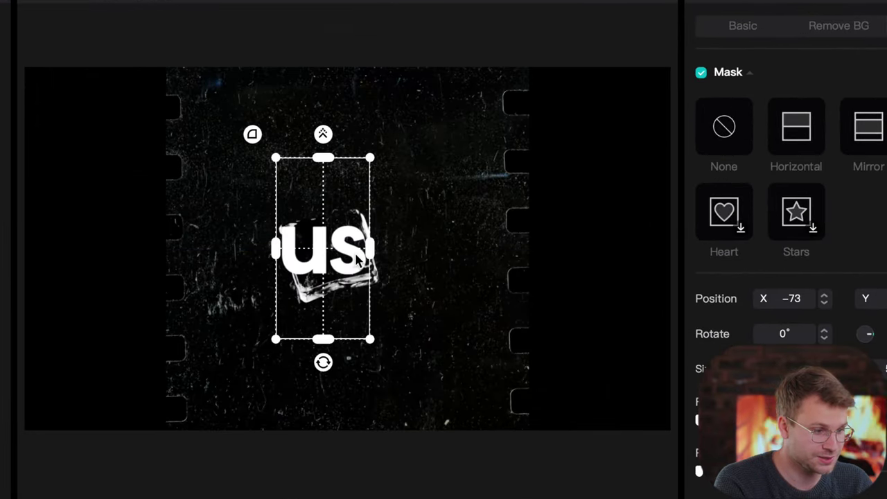
pyautogui.scroll(5, 356, 254)
pyautogui.moveTo(395, 256)
pyautogui.mouseDown()
pyautogui.moveTo(346, 268)
pyautogui.moveTo(390, 243)
pyautogui.mouseUp()
pyautogui.scroll(-5, 392, 242)
pyautogui.scroll(2, 478, 418)
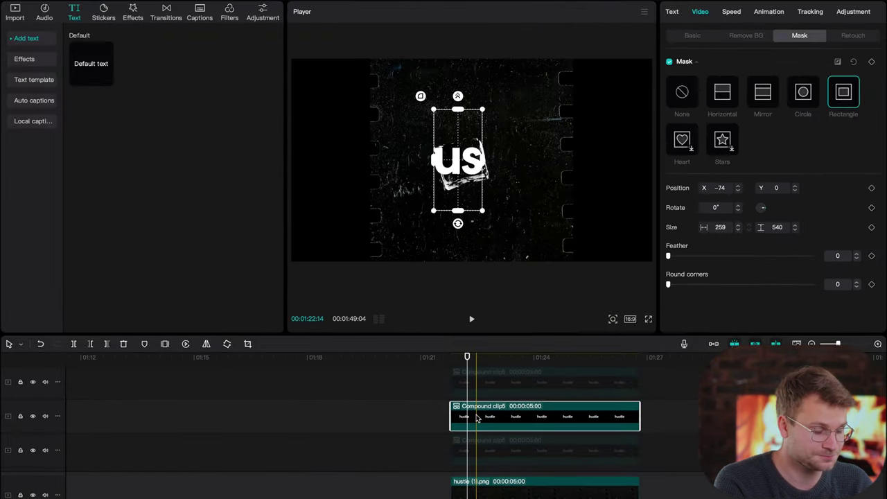
# Disable the us clip and mask the enabled top hustle clip with a rectangle so only the letters tle show.
pyautogui.press('v')
pyautogui.click(473, 390)
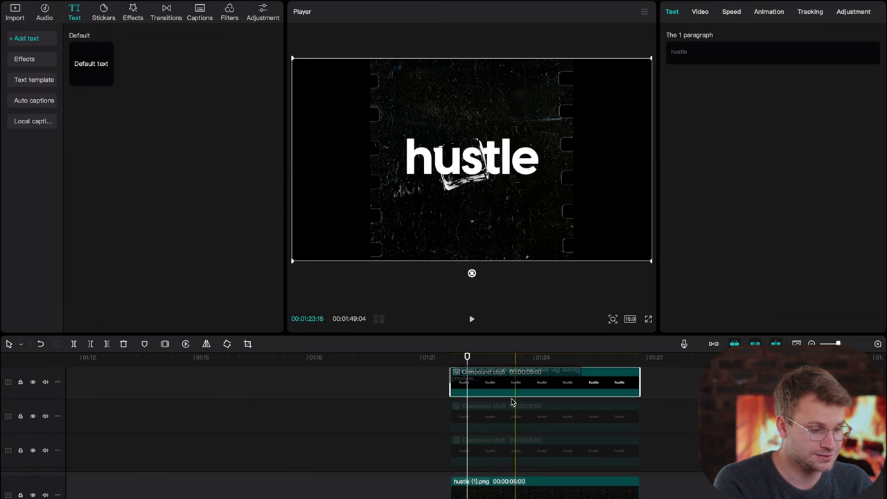
pyautogui.click(700, 11)
pyautogui.click(843, 91)
pyautogui.moveTo(492, 149); pyautogui.dragTo(591, 150)
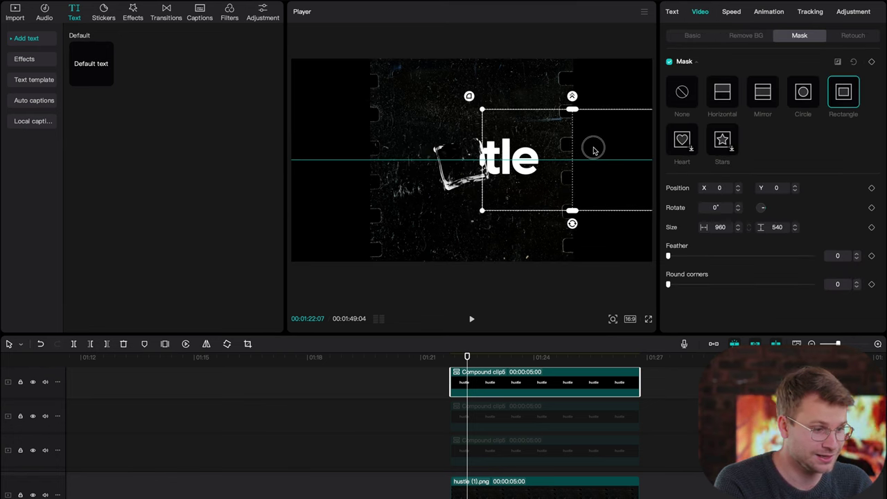
# Shift and slightly enlarge the ice cube image hustle (2).png to fit over the letters us, and move it above all hustle compound clips.
pyautogui.scroll(-4, 483, 480)
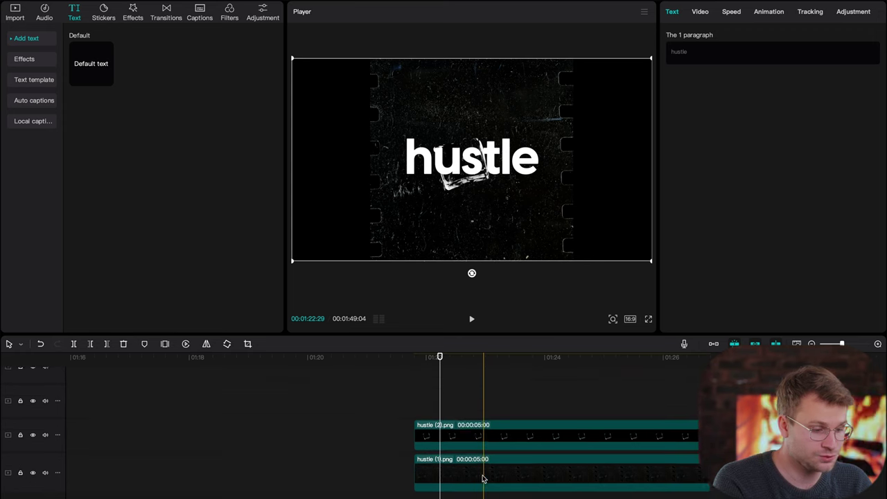
pyautogui.click(463, 426)
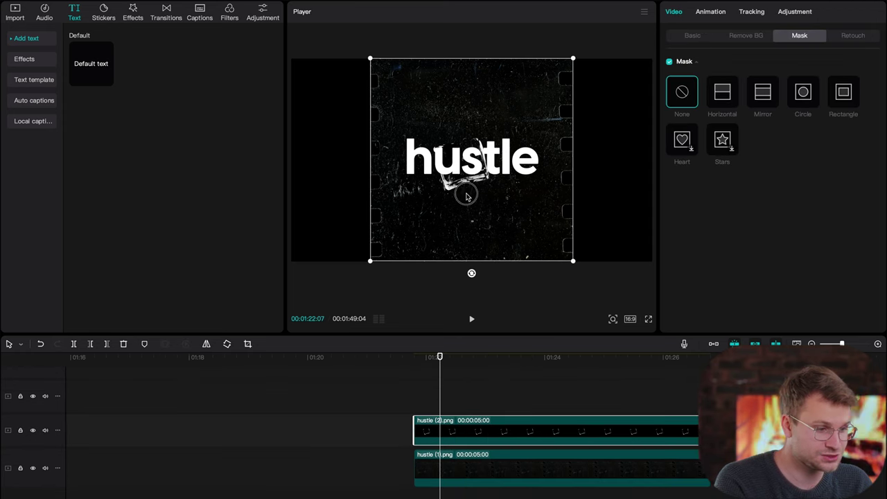
pyautogui.moveTo(466, 197); pyautogui.dragTo(462, 194)
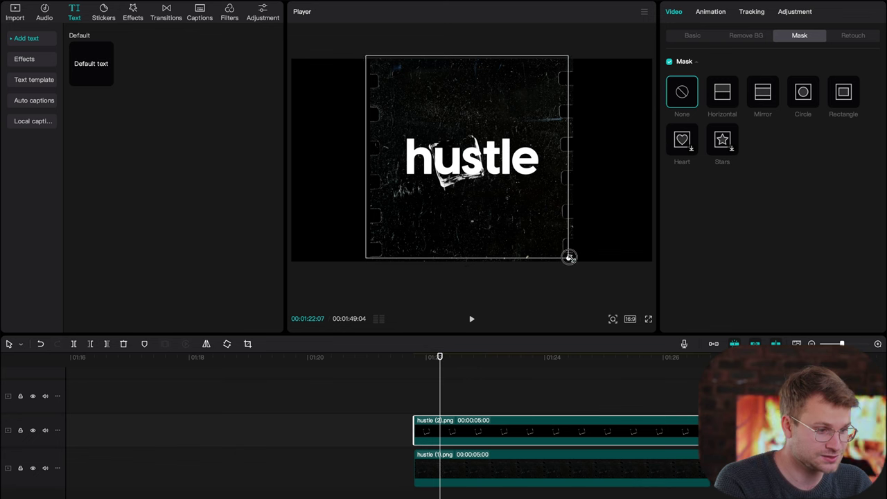
pyautogui.moveTo(569, 257); pyautogui.dragTo(573, 261)
pyautogui.moveTo(452, 430); pyautogui.dragTo(451, 387)
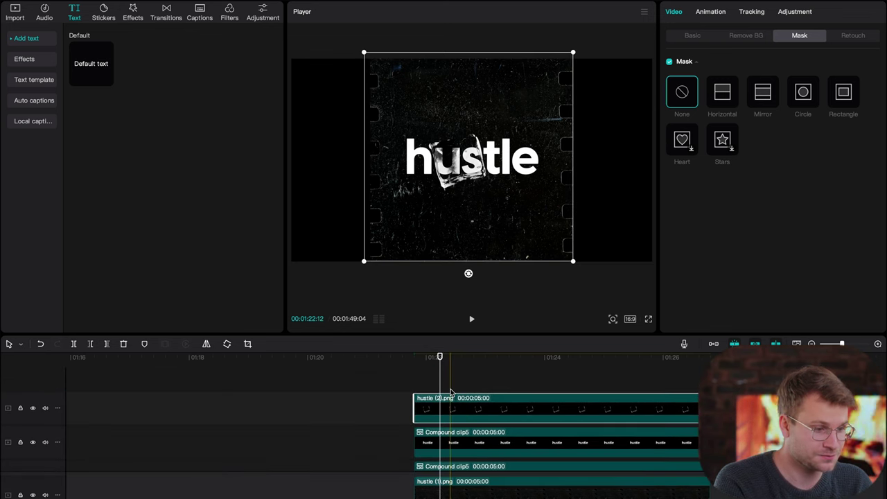
pyautogui.scroll(-3, 451, 392)
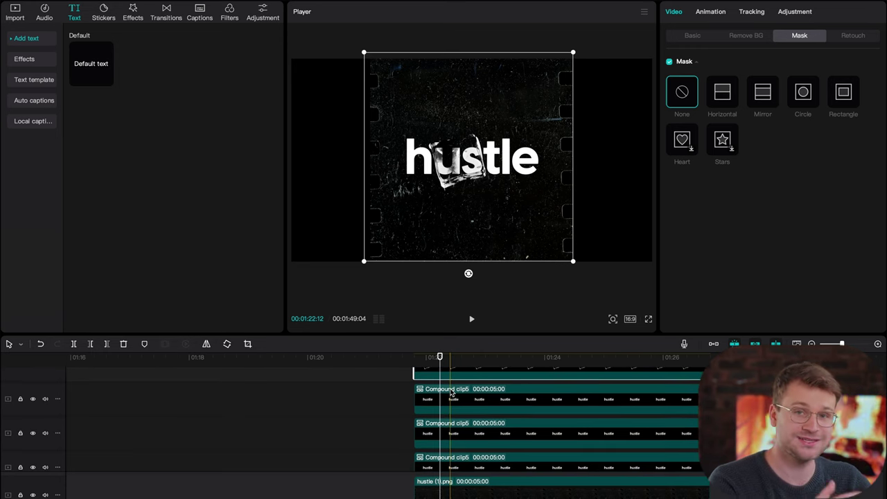
# Apply the Nightclub effect Play Pendulum to hustle (2).png with Twist 0, Strength 9, Sharpen 0 and Speed 14.
pyautogui.click(133, 12)
pyautogui.click(12, 37)
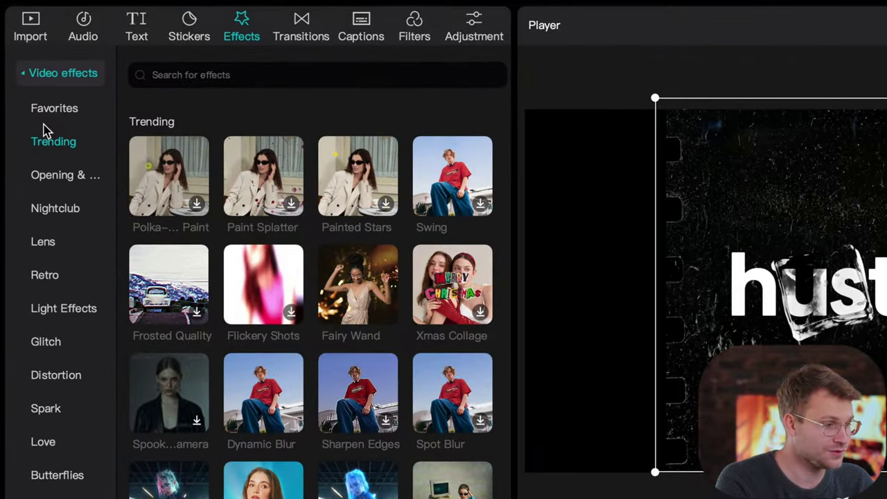
pyautogui.click(56, 213)
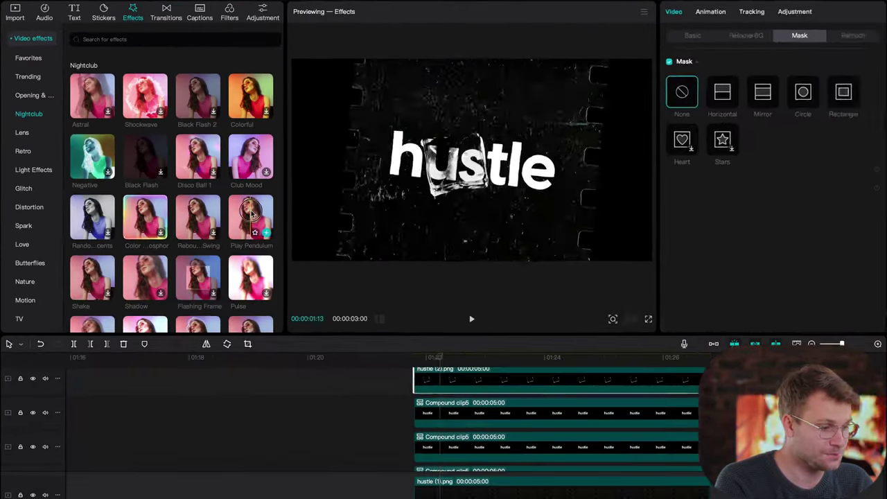
pyautogui.moveTo(253, 215); pyautogui.dragTo(448, 415)
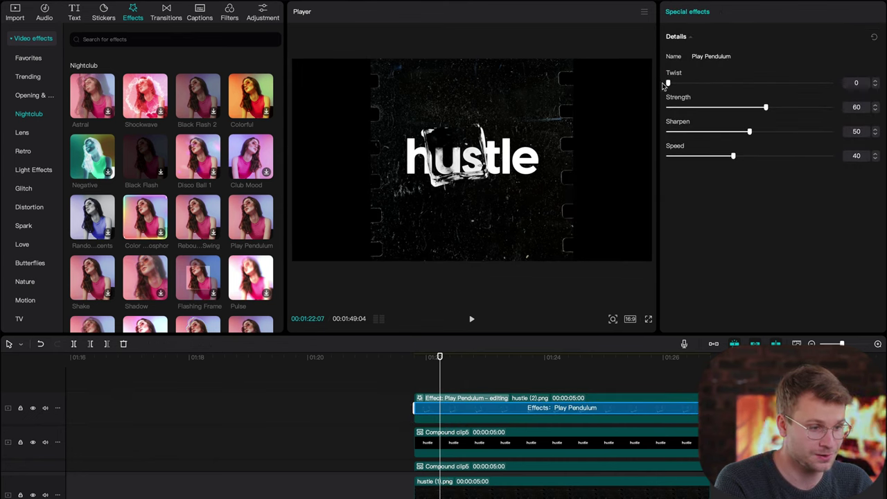
pyautogui.moveTo(709, 109); pyautogui.dragTo(692, 108)
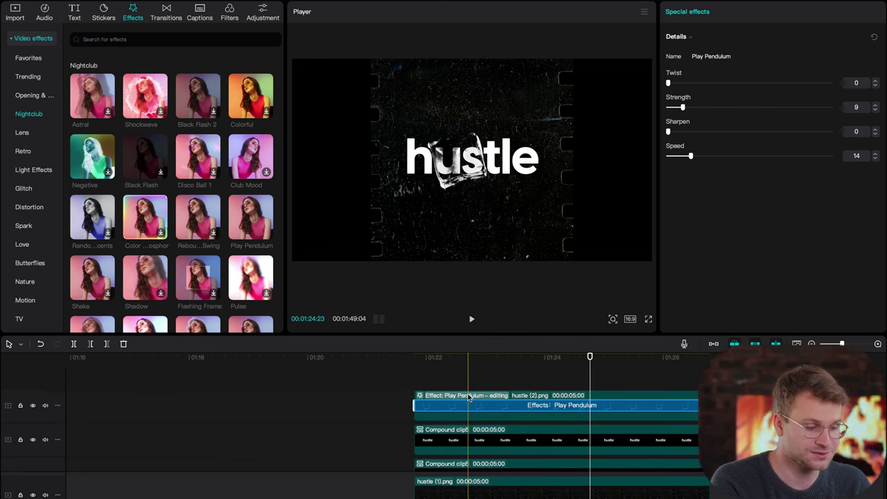
# Search the video effects for ripple and apply Ripple to the middle hustle compound clip containing the letters us.
pyautogui.press('Delete')
pyautogui.press('v')
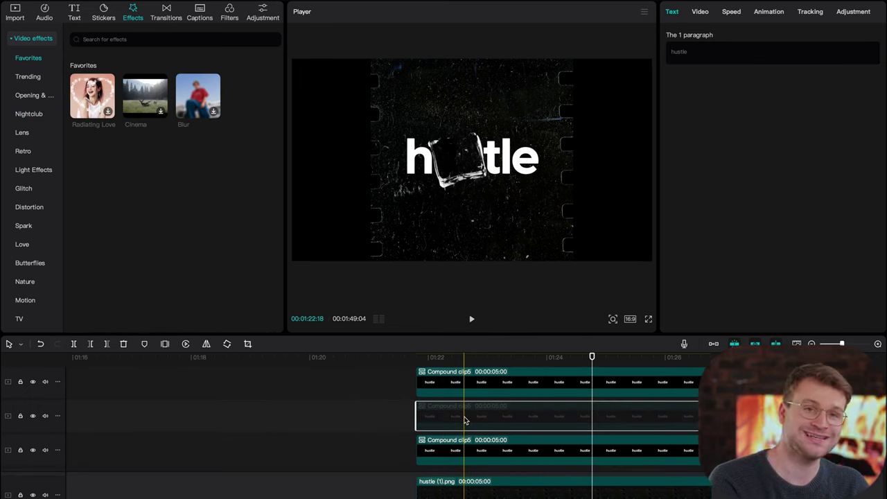
pyautogui.press('v')
pyautogui.click(112, 42)
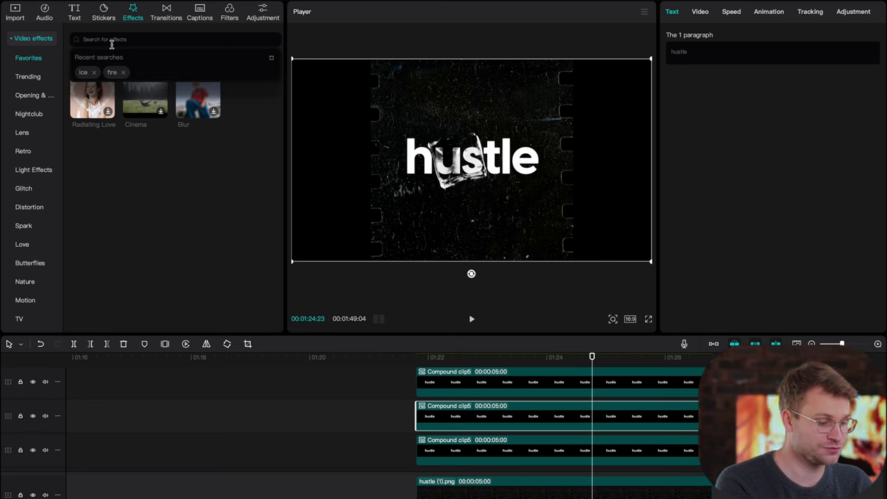
pyautogui.write('ripple')
pyautogui.press('Return')
pyautogui.moveTo(198, 101); pyautogui.dragTo(464, 420)
pyautogui.click(468, 431)
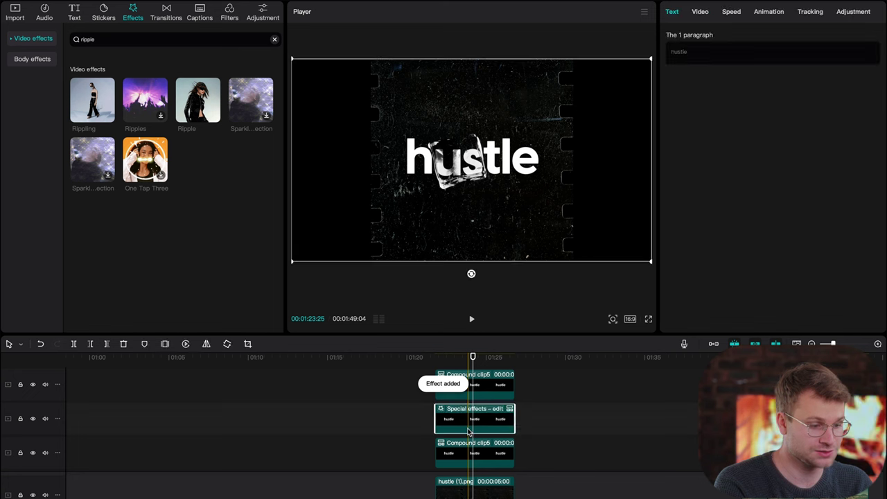
# Open the Ripple effect's settings on the us clip and lower Sharpen to its minimum.
pyautogui.click(700, 13)
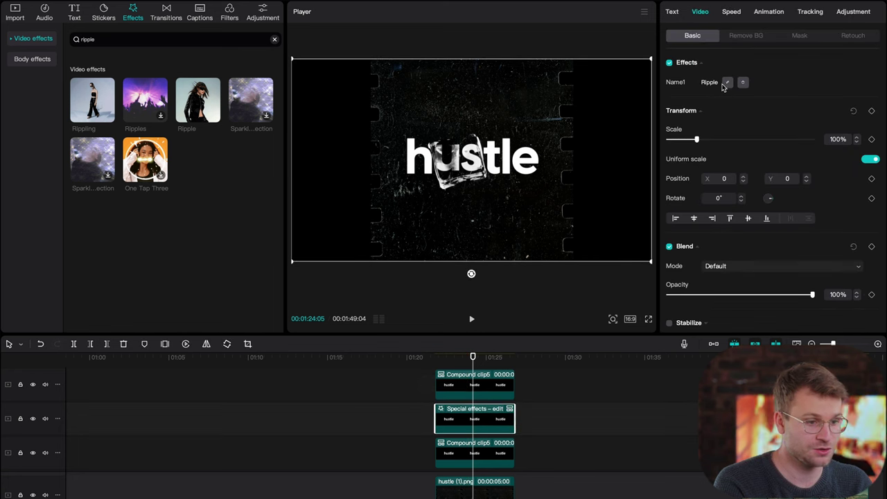
pyautogui.click(727, 82)
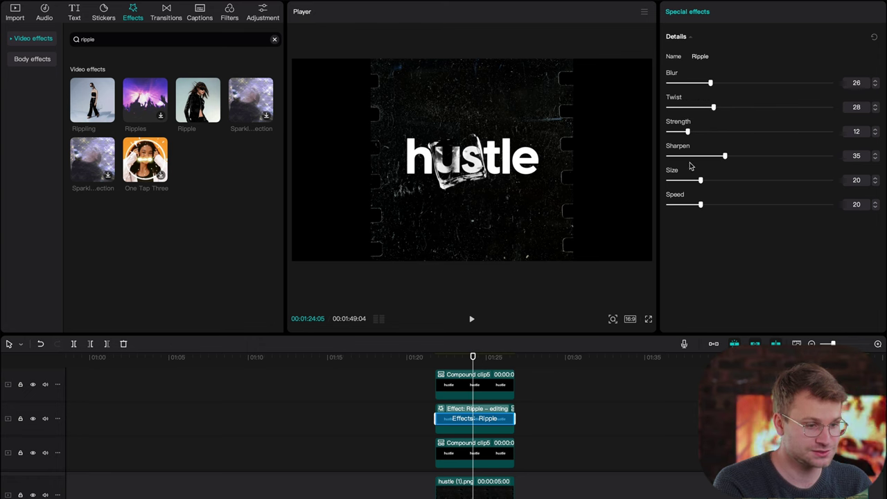
pyautogui.moveTo(689, 158); pyautogui.dragTo(667, 157)
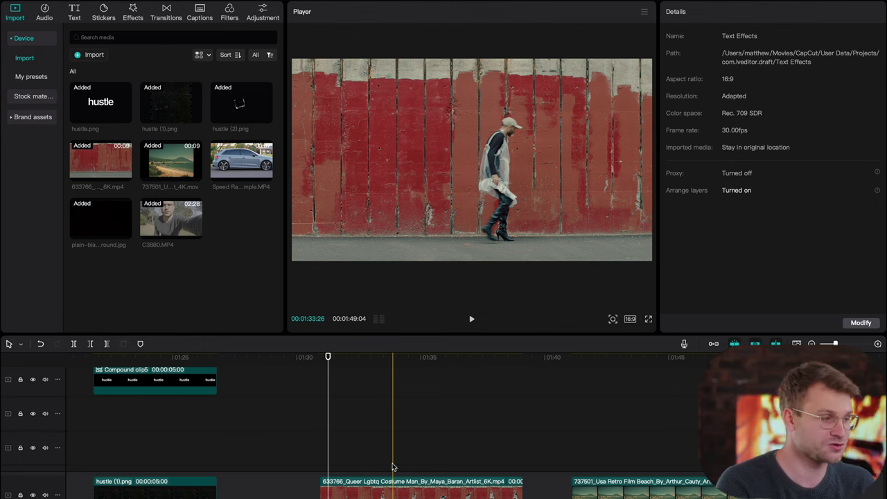
# Add a title reading change. in Visby CF at the start of the walking man footage, placed on the left half of the frame.
pyautogui.click(76, 13)
pyautogui.click(109, 79)
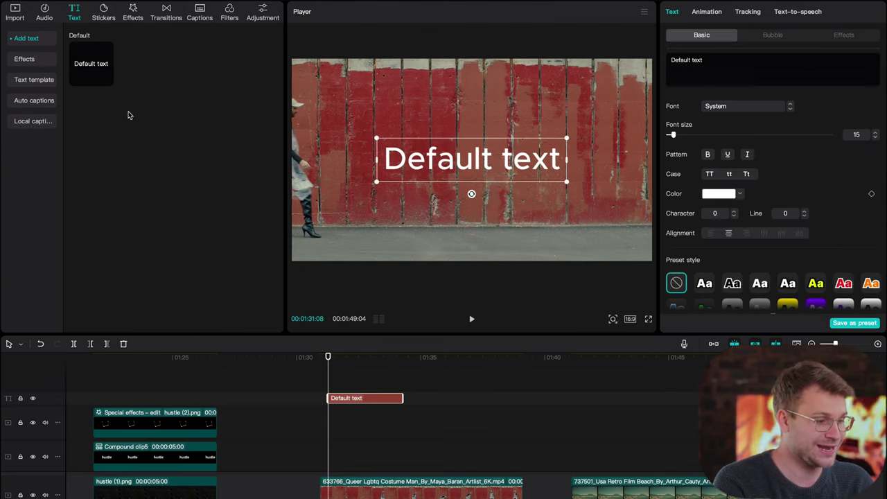
pyautogui.moveTo(346, 399); pyautogui.dragTo(338, 402)
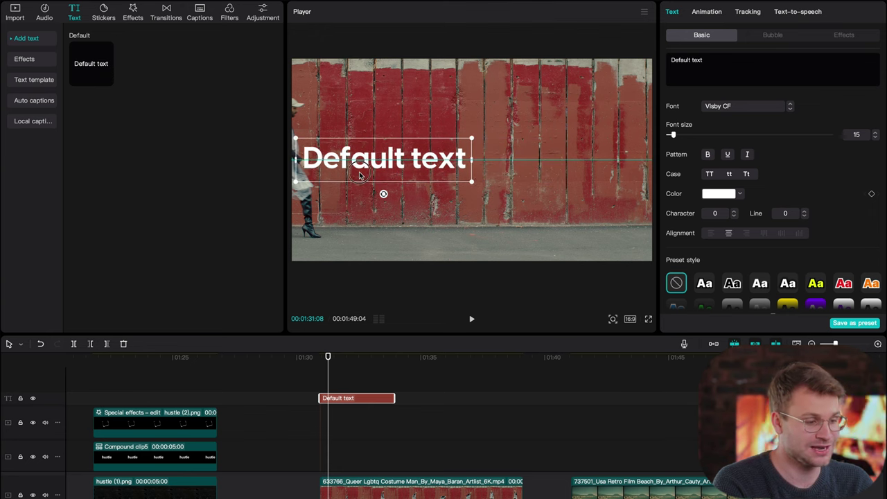
pyautogui.write('change.')
# Extend the change. title to the end of the walking man footage and convert it into a compound clip.
pyautogui.moveTo(395, 398); pyautogui.dragTo(523, 402)
pyautogui.hotkey('alt', 'g')
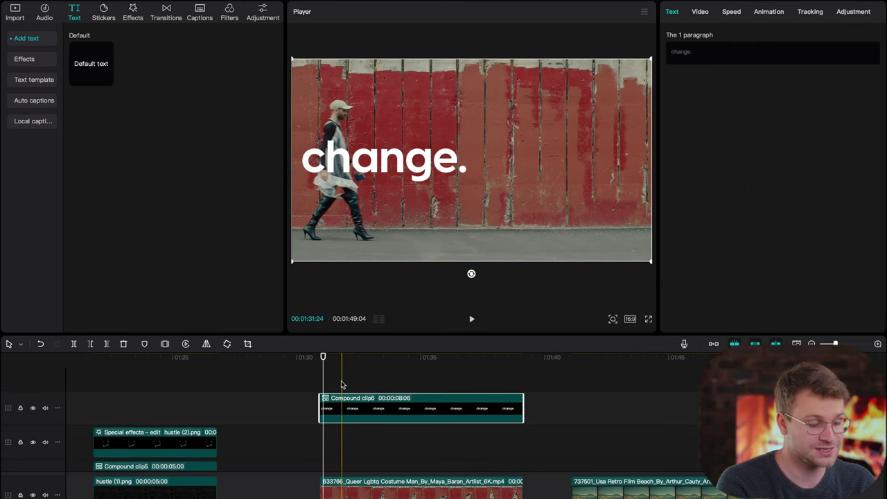
pyautogui.click(339, 436)
# Duplicate the walking man footage onto the track above the change. compound clip and remove the copy's background with Auto removal.
pyautogui.keyDown('alt'); pyautogui.moveTo(331, 486); pyautogui.dragTo(338, 403); pyautogui.keyUp('alt')
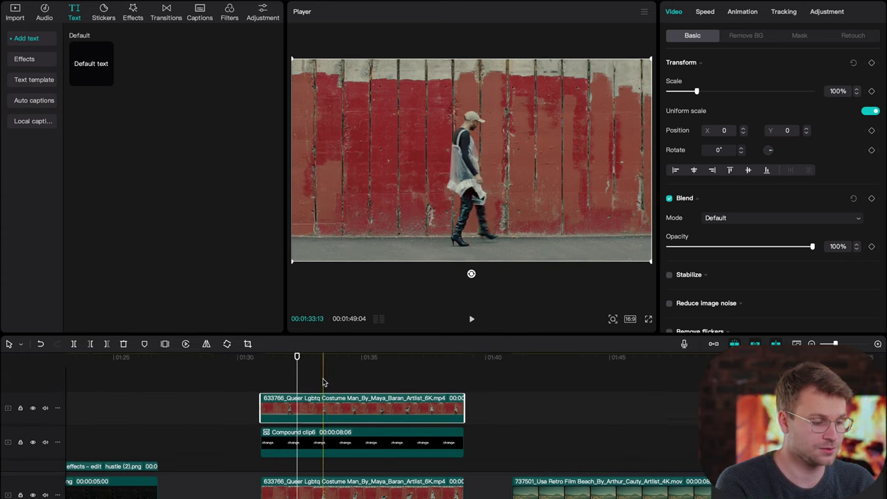
pyautogui.click(324, 382)
pyautogui.click(324, 404)
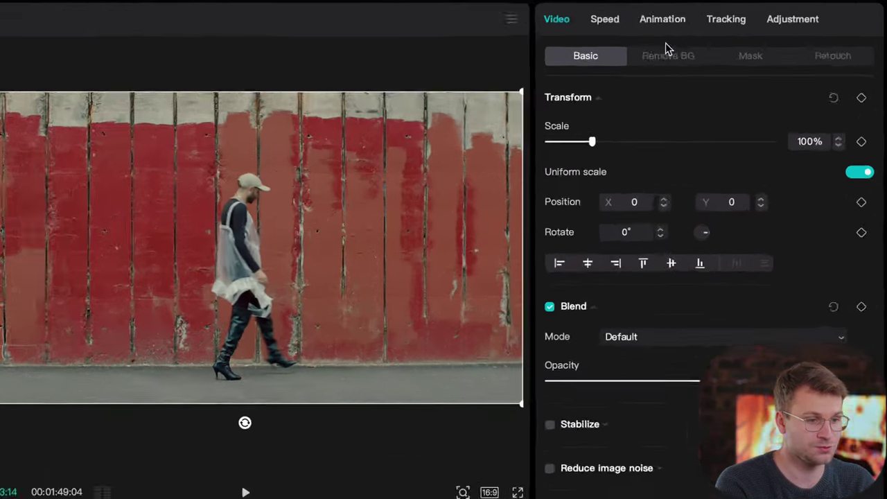
pyautogui.click(665, 57)
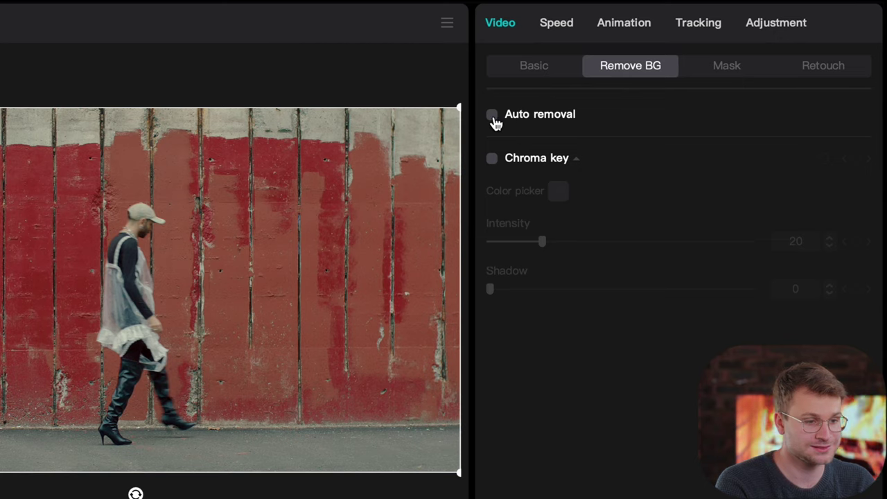
pyautogui.click(493, 117)
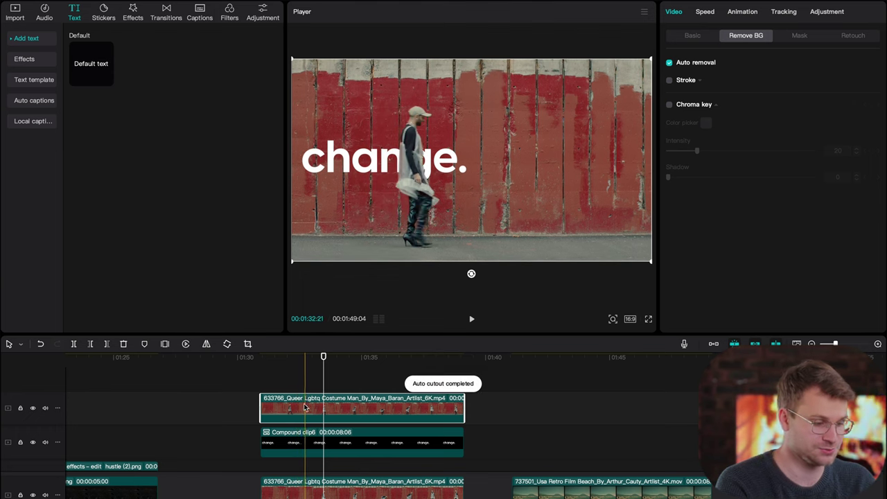
# Mask the change. compound clip with a rectangle at X -548, Y 0 ending at the walking man, with Feather 2.
pyautogui.click(310, 445)
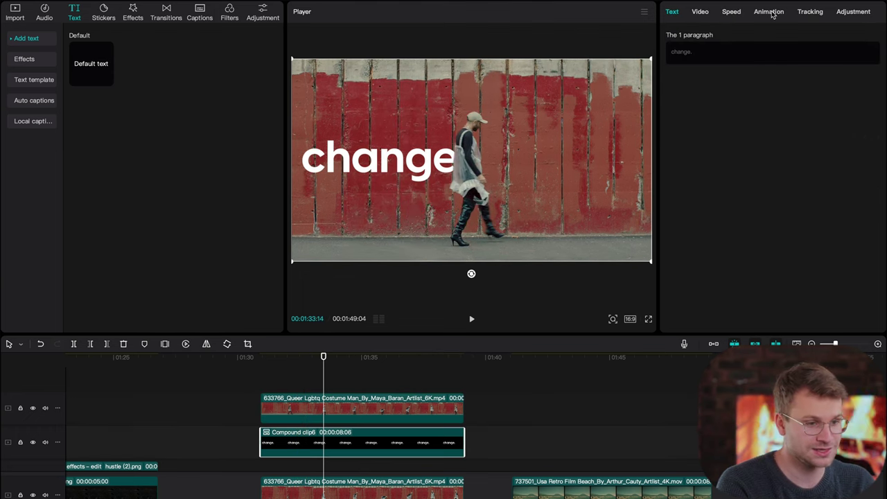
pyautogui.click(704, 13)
pyautogui.click(797, 38)
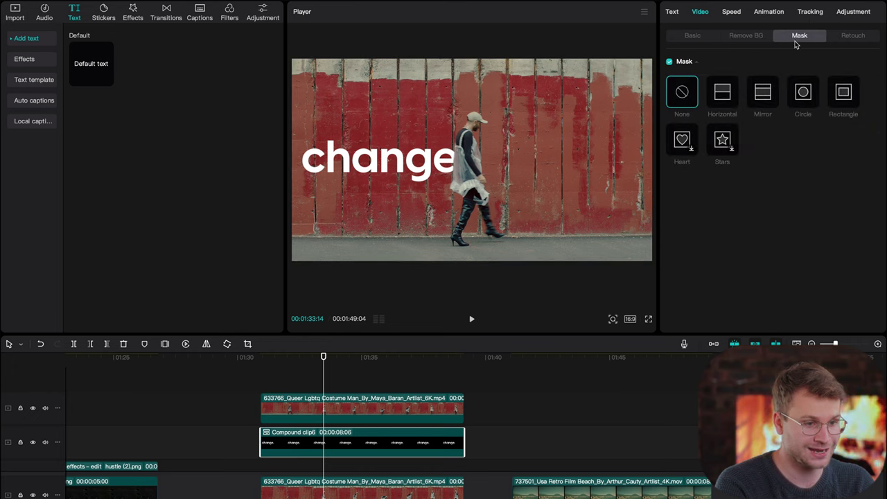
pyautogui.click(843, 96)
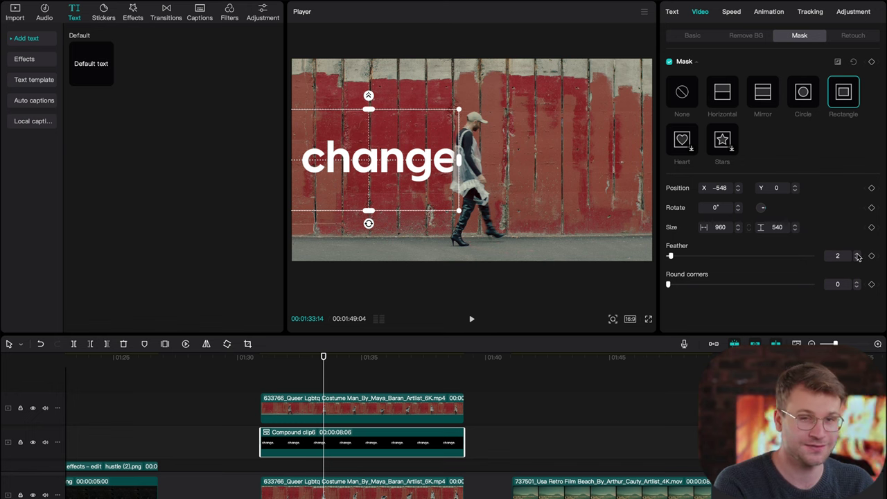
# At the start of the change. compound clip, set the mask to X -960 and width 1, and keyframe its position and size.
pyautogui.click(261, 358)
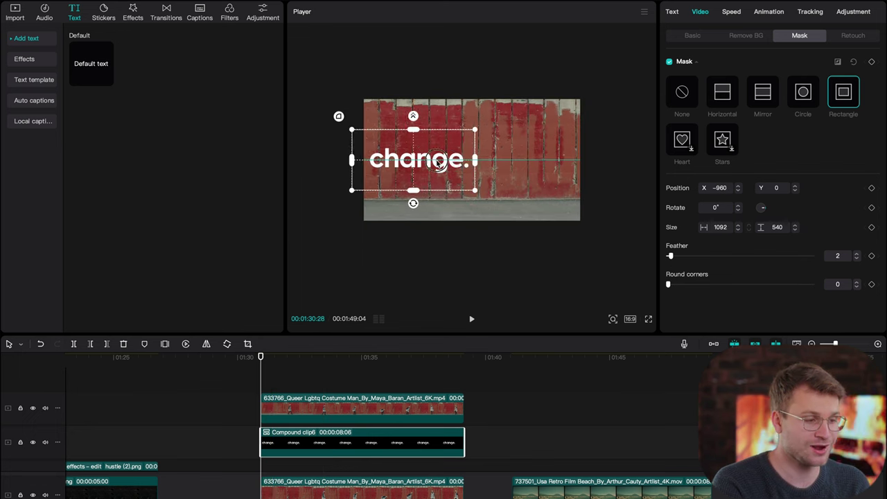
pyautogui.moveTo(438, 164); pyautogui.dragTo(361, 163)
pyautogui.moveTo(426, 162); pyautogui.dragTo(369, 161)
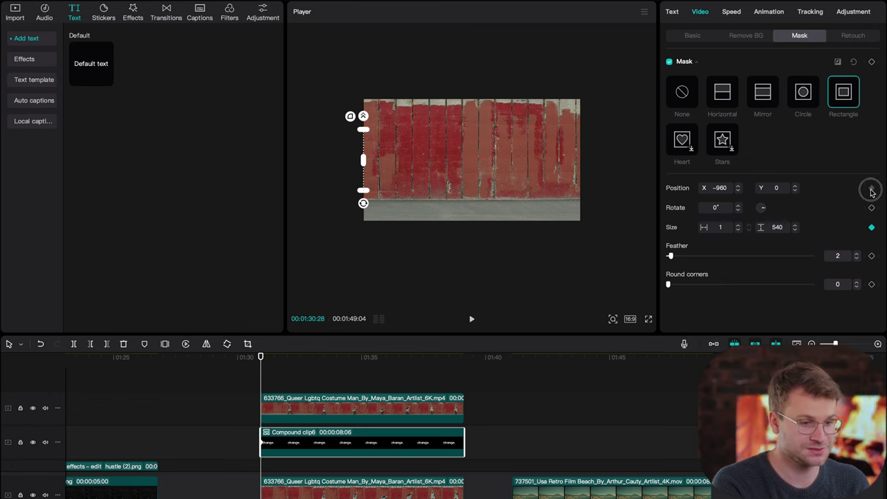
# Keyframe the mask widening behind the walking man at successive frames up to 00:01:33:24, uncovering all of change. at width 2164.
pyautogui.press('space')
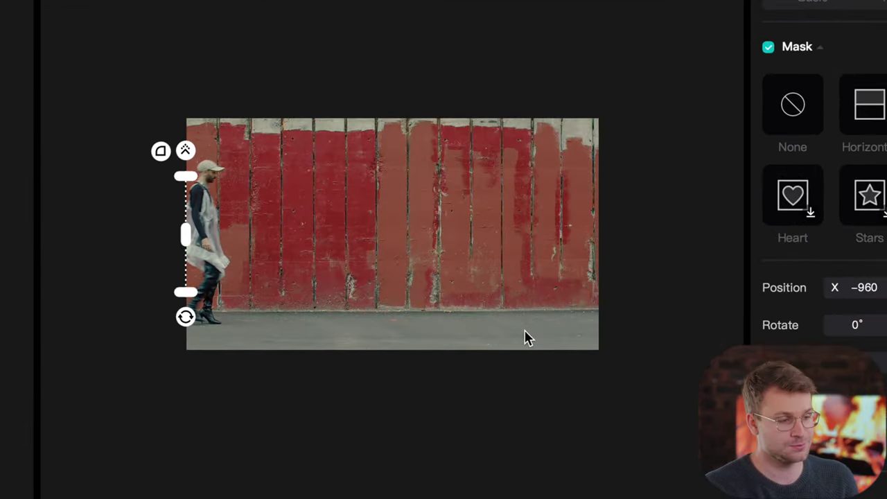
pyautogui.moveTo(189, 239); pyautogui.dragTo(222, 240)
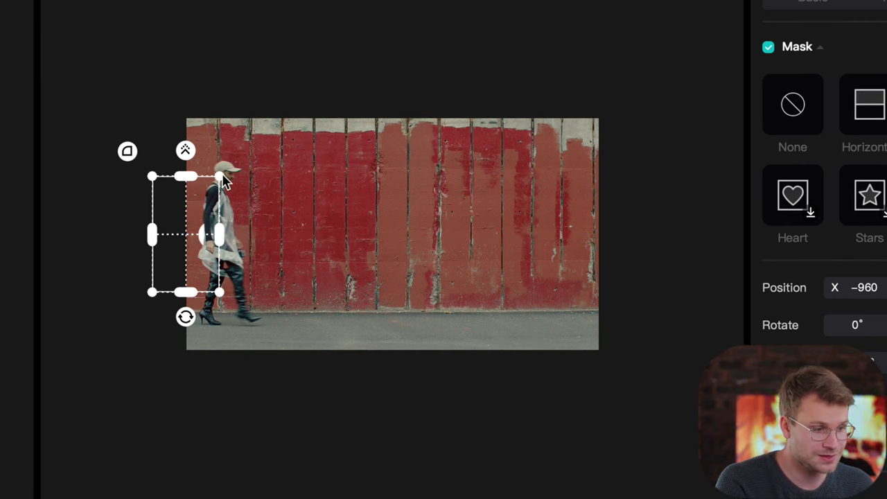
pyautogui.scroll(5, 224, 190)
pyautogui.hscroll(-1, 222, 190)
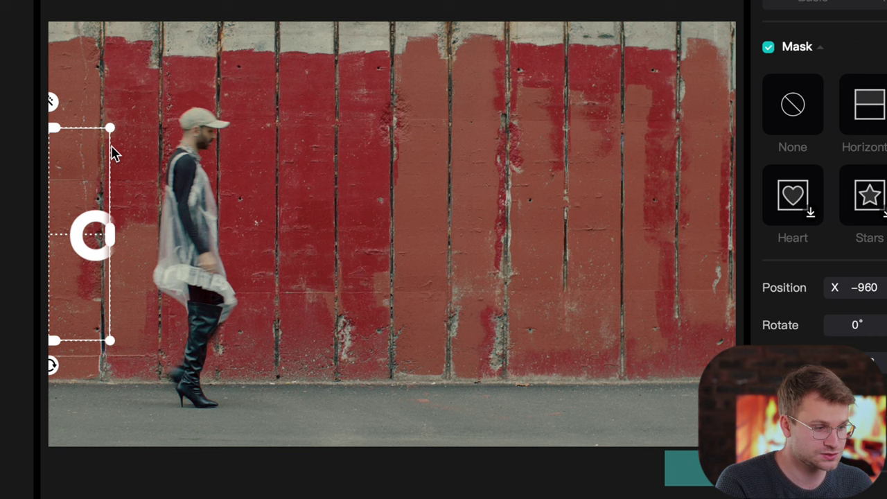
pyautogui.moveTo(109, 243); pyautogui.dragTo(199, 239)
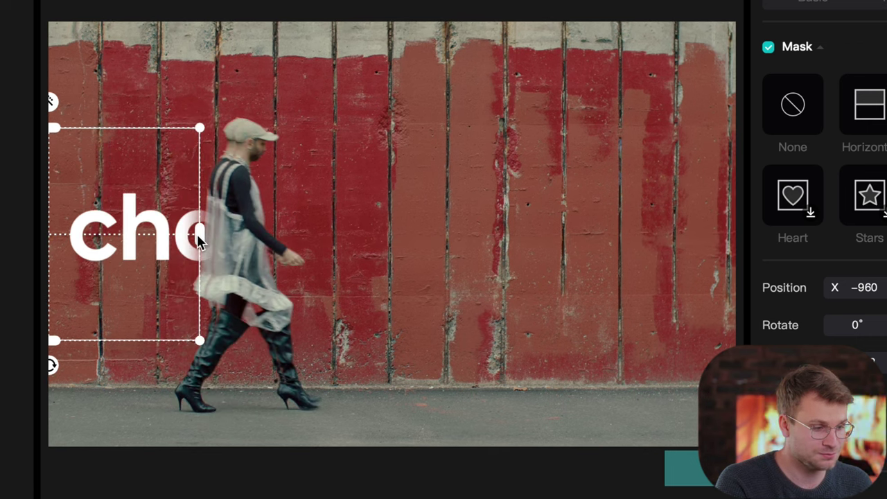
pyautogui.moveTo(199, 239); pyautogui.dragTo(377, 248)
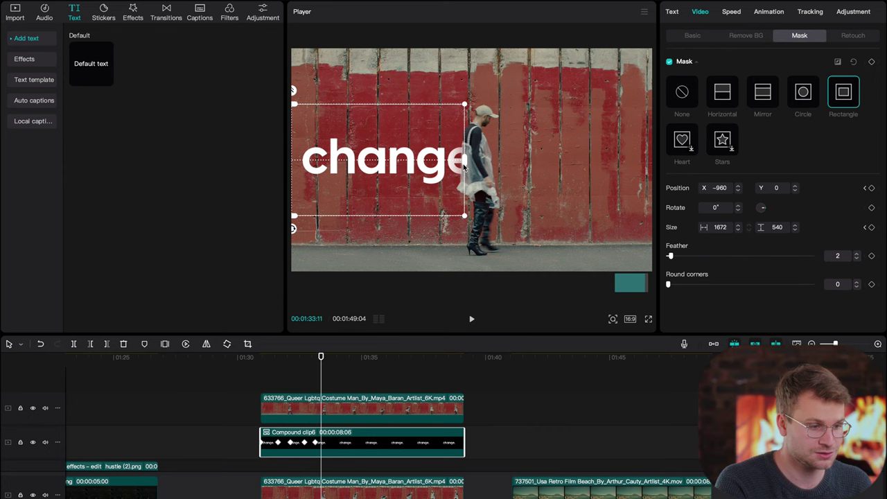
pyautogui.moveTo(495, 165); pyautogui.dragTo(515, 161)
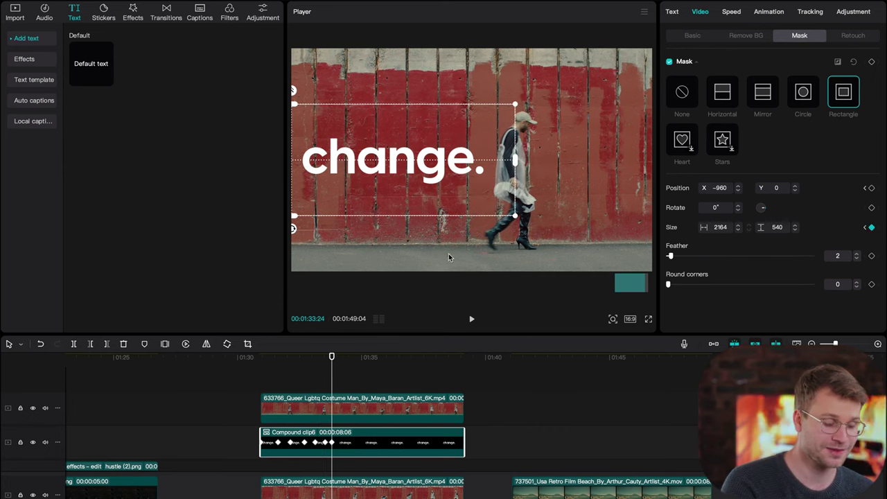
# Play back the change. reveal and step backwards through its frames to check the mask edge against the walking man.
pyautogui.scroll(-2, 422, 218)
pyautogui.click(251, 388)
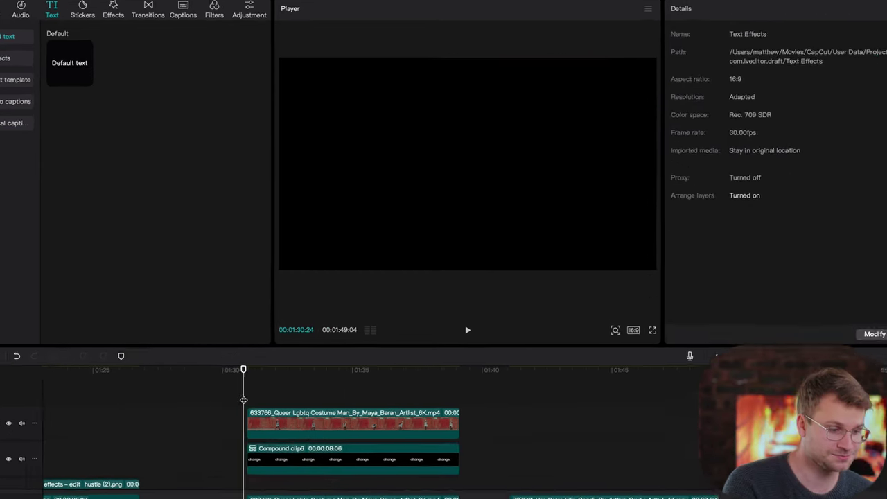
pyautogui.press('space')
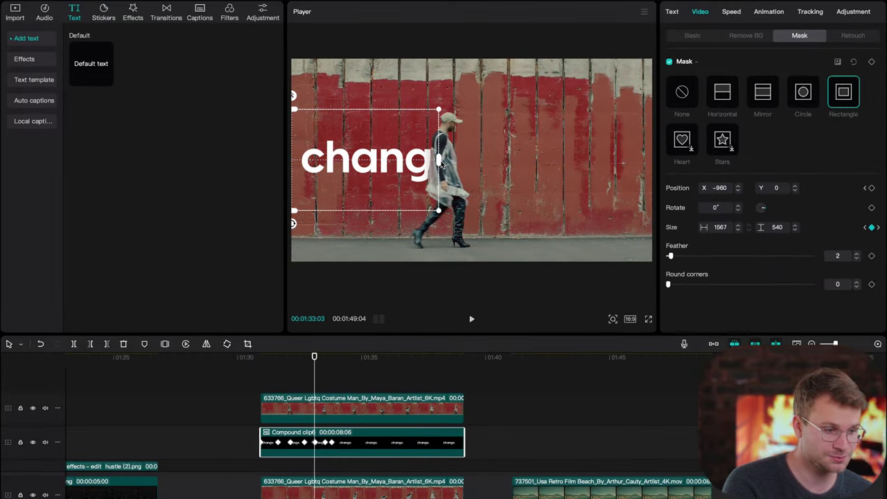
pyautogui.press('Left')
pyautogui.press('Left')
pyautogui.press('Left')
pyautogui.press('Left')
pyautogui.press('Left')
pyautogui.press('Left')
pyautogui.press('Left')
pyautogui.press('Left')
pyautogui.press('Left')
pyautogui.press('Left')
pyautogui.press('Left')
pyautogui.press('Left')
pyautogui.press('Left')
pyautogui.press('Left')
pyautogui.press('Left')
pyautogui.press('Left')
pyautogui.press('Left')
pyautogui.press('Left')
pyautogui.press('Left')
pyautogui.press('Left')
pyautogui.press('Left')
pyautogui.press('Left')
pyautogui.press('Left')
pyautogui.press('Left')
pyautogui.press('Left')
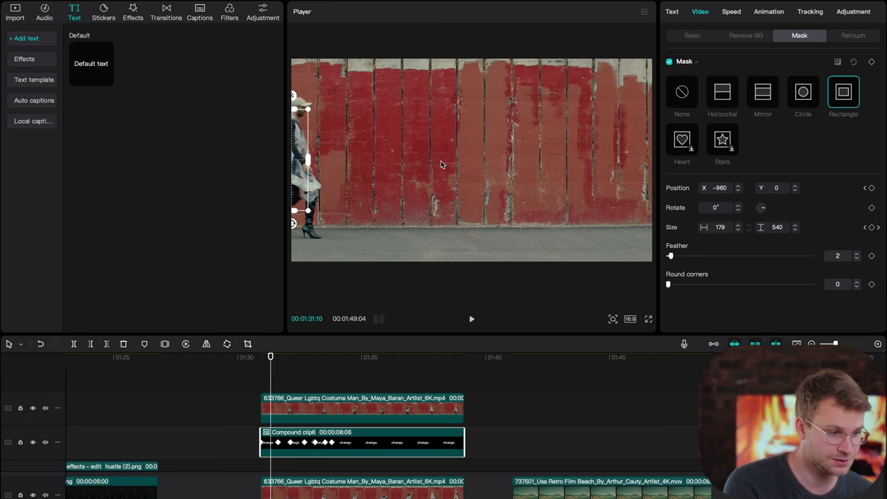
pyautogui.click(263, 386)
pyautogui.press('space')
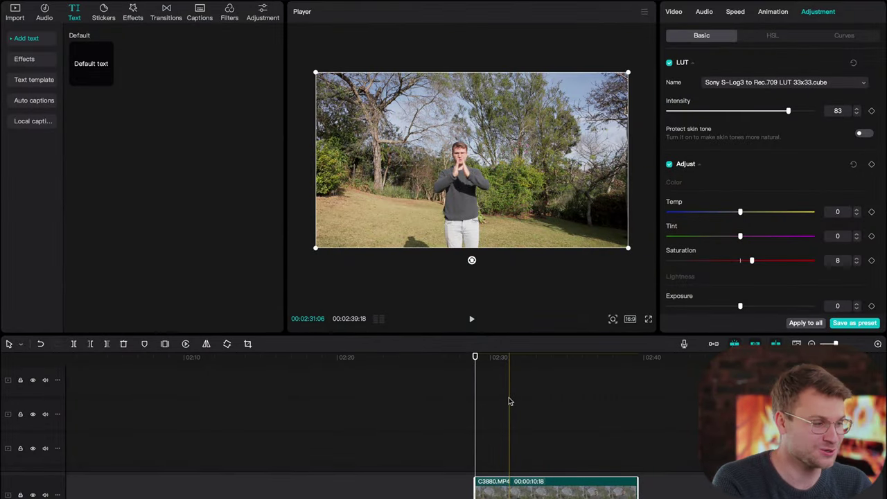
# Add a default title in Visby CF at the start of C3880.MP4 and lower it slightly to the centre of the frame.
pyautogui.click(109, 80)
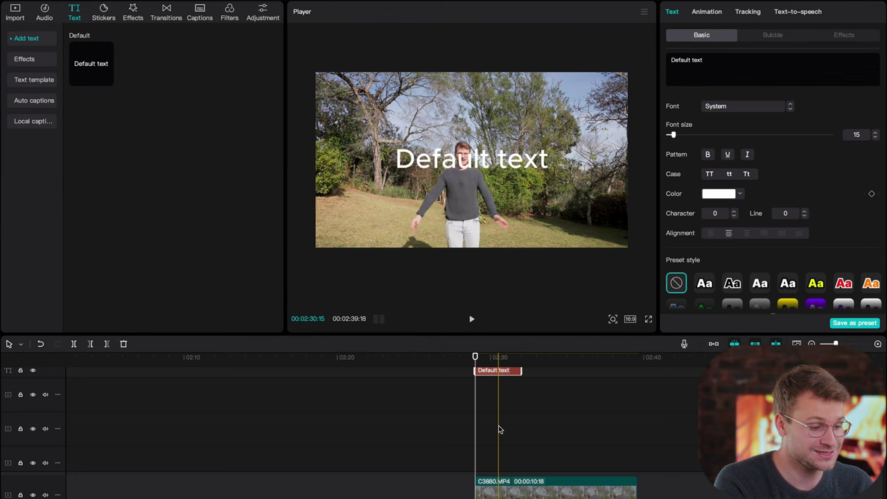
pyautogui.click(721, 105)
pyautogui.click(732, 254)
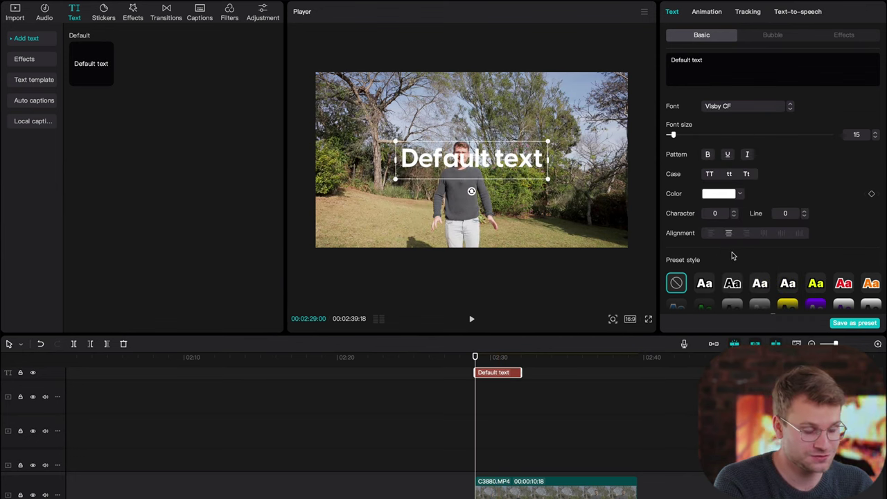
pyautogui.click(509, 358)
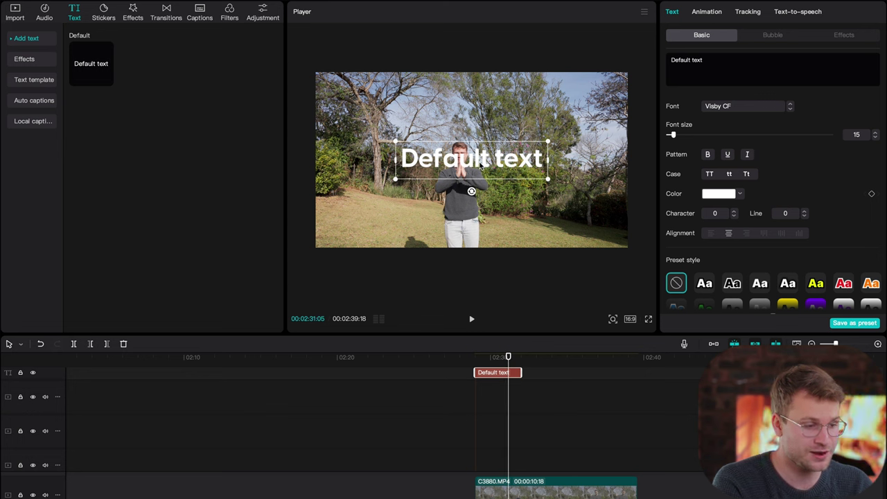
pyautogui.moveTo(480, 174); pyautogui.dragTo(477, 174)
# Extend the default title to the end of the C3880.MP4 footage and convert it into a compound clip.
pyautogui.moveTo(520, 372); pyautogui.dragTo(637, 373)
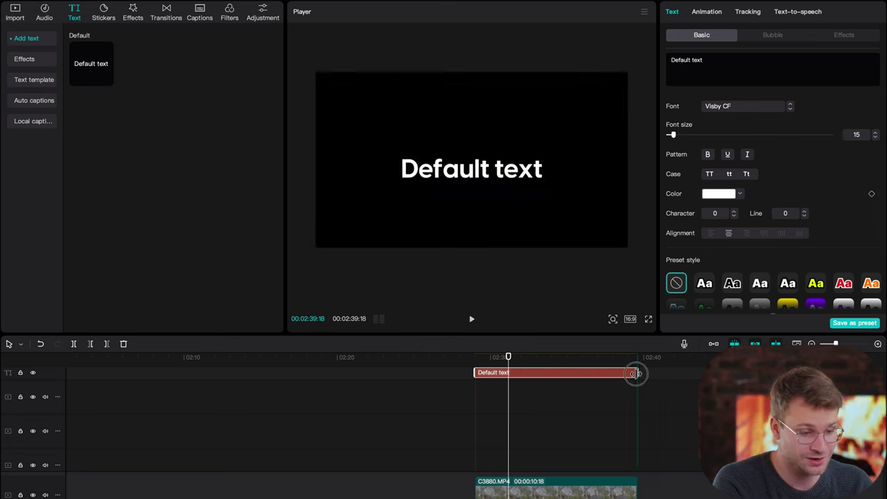
pyautogui.rightClick(509, 375)
pyautogui.click(527, 427)
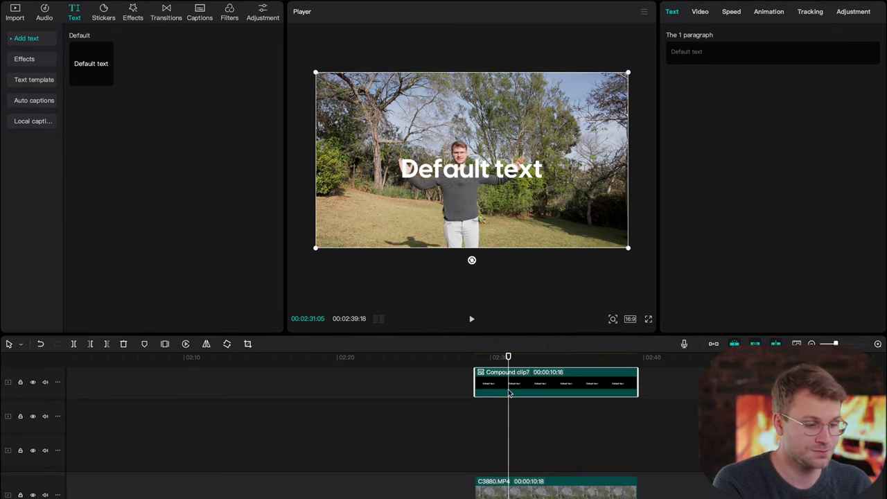
# Mask the default title compound clip with a rectangle of width 1 at X -68, Y 0, between the joined hands.
pyautogui.click(700, 12)
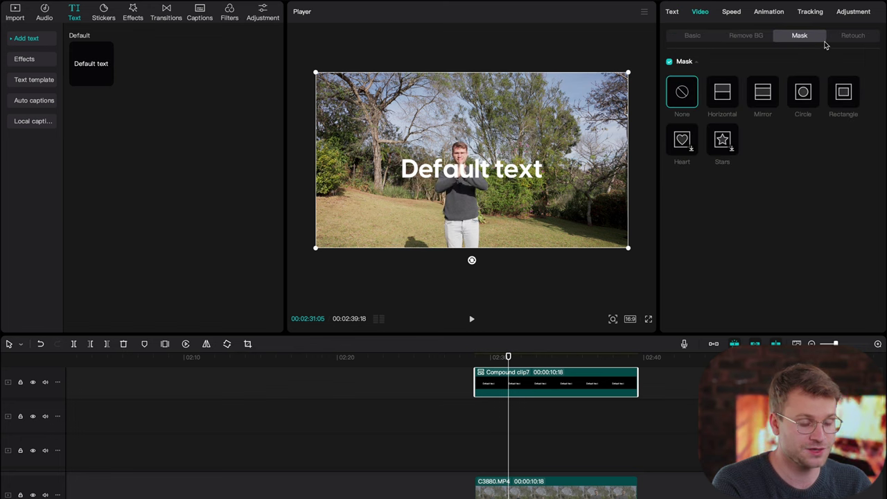
pyautogui.click(845, 92)
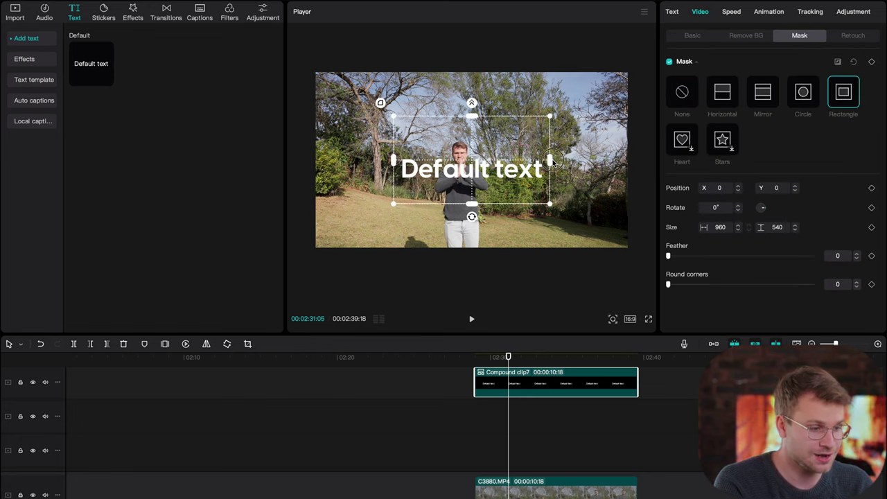
pyautogui.moveTo(553, 161); pyautogui.dragTo(451, 164)
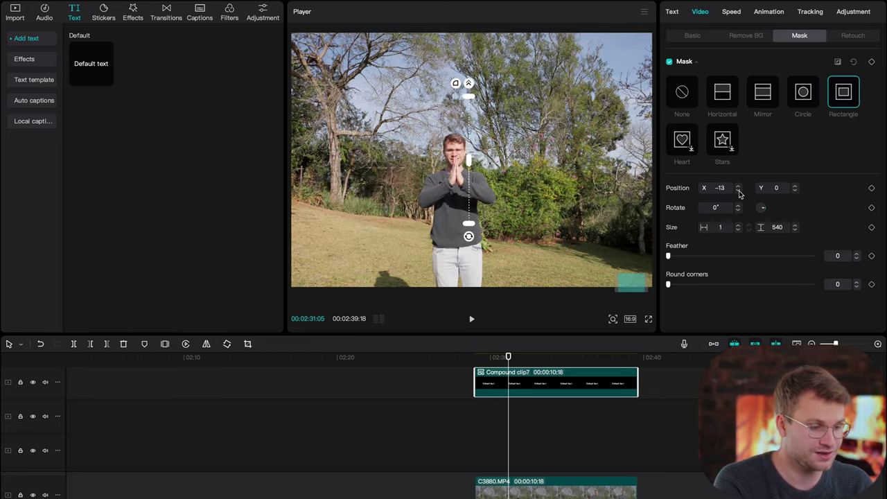
pyautogui.moveTo(740, 194); pyautogui.dragTo(740, 193)
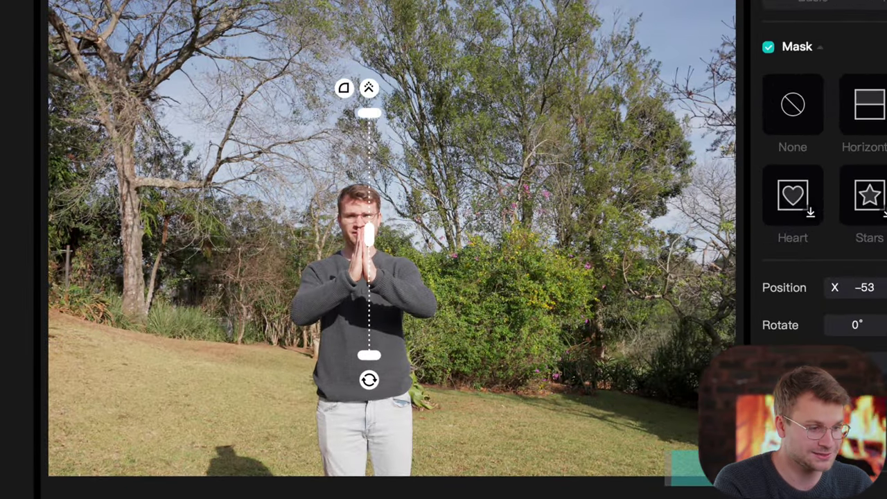
pyautogui.moveTo(864, 288); pyautogui.dragTo(858, 288)
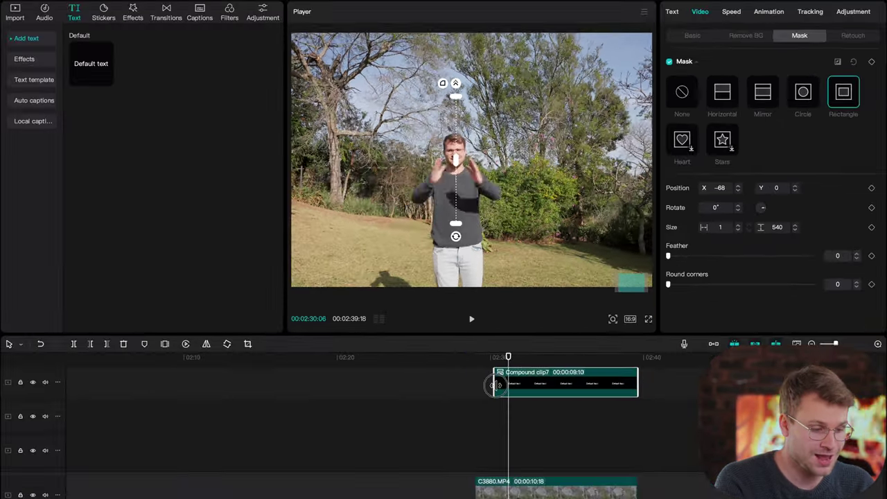
# Trim the title compound clip's start to 00:02:31:05 and keyframe the mask widening with the parting hands until the whole title is uncovered.
pyautogui.moveTo(497, 385); pyautogui.dragTo(509, 386)
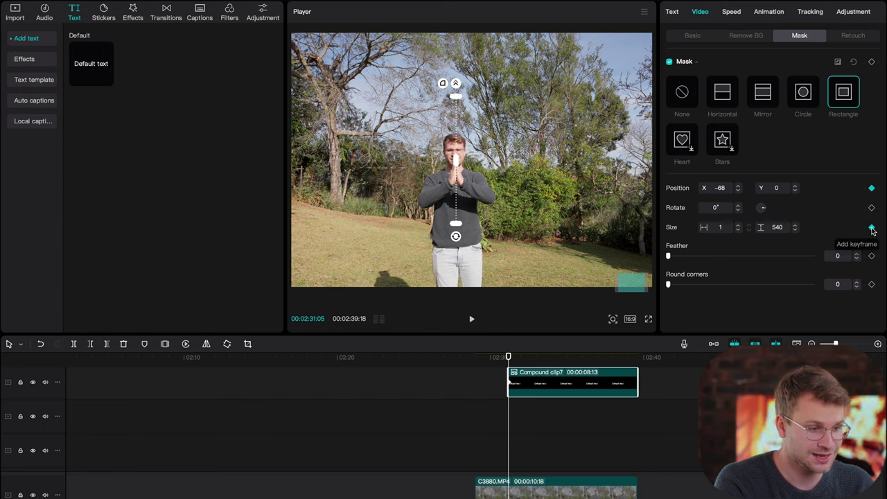
pyautogui.press('Right')
pyautogui.press('Right')
pyautogui.press('Right')
pyautogui.press('Right')
pyautogui.press('Right')
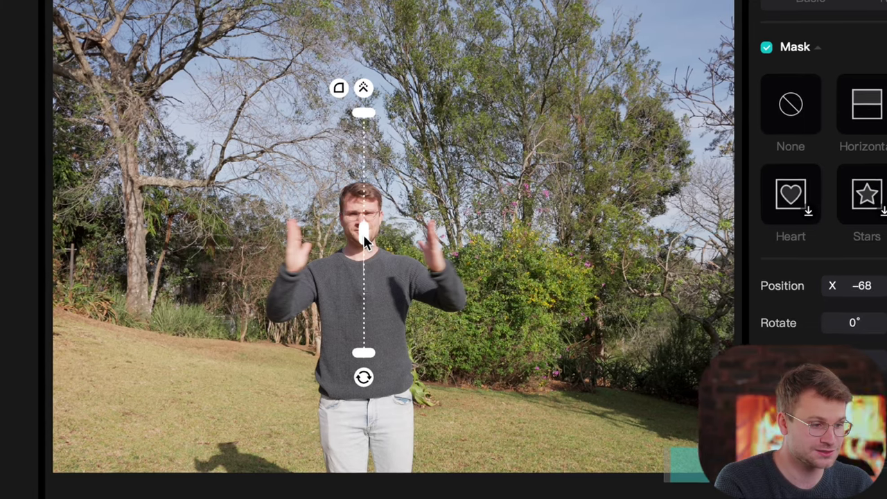
pyautogui.moveTo(456, 161); pyautogui.dragTo(480, 165)
pyautogui.moveTo(409, 243); pyautogui.dragTo(428, 246)
pyautogui.moveTo(505, 391); pyautogui.dragTo(514, 356)
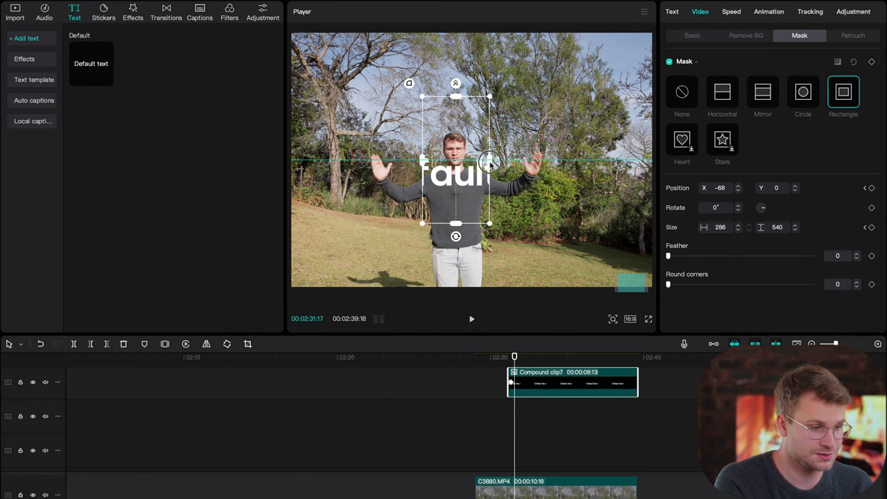
pyautogui.moveTo(490, 161); pyautogui.dragTo(579, 161)
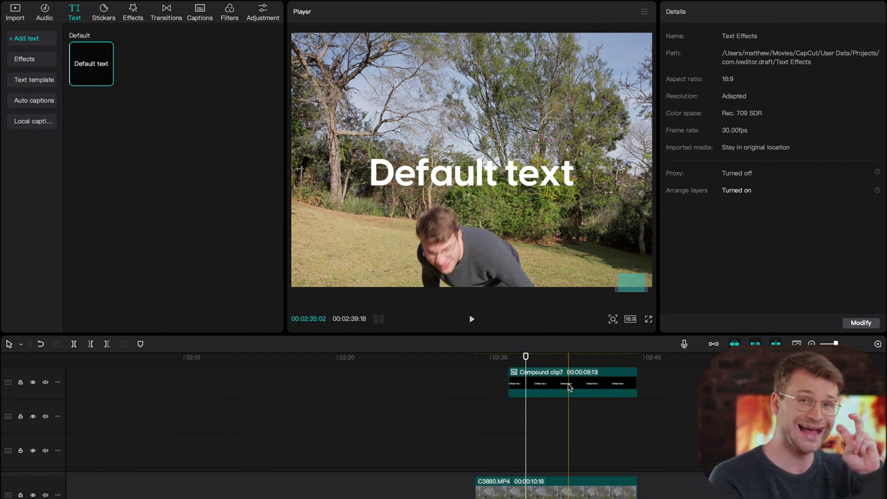
# Split C3880.MP4 at 00:02:35:04 and duplicate its second part onto the track above the title compound clip.
pyautogui.click(568, 387)
pyautogui.click(569, 489)
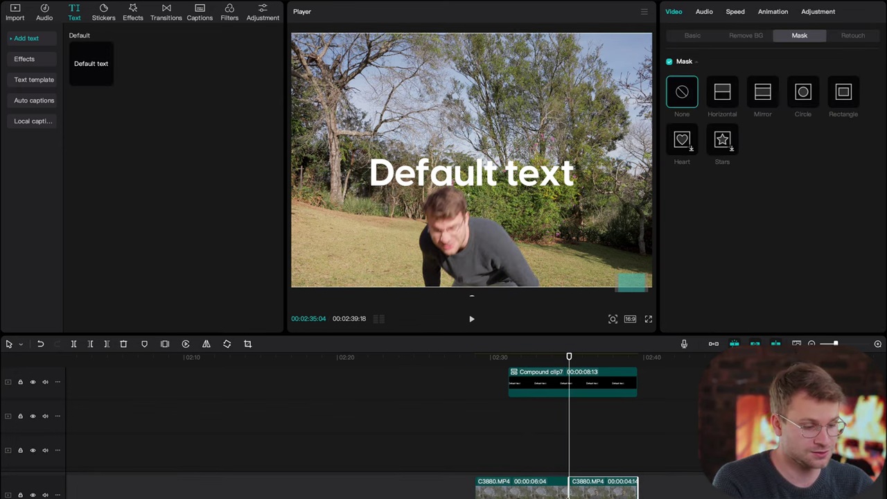
pyautogui.moveTo(584, 489); pyautogui.dragTo(583, 376)
pyautogui.click(596, 403)
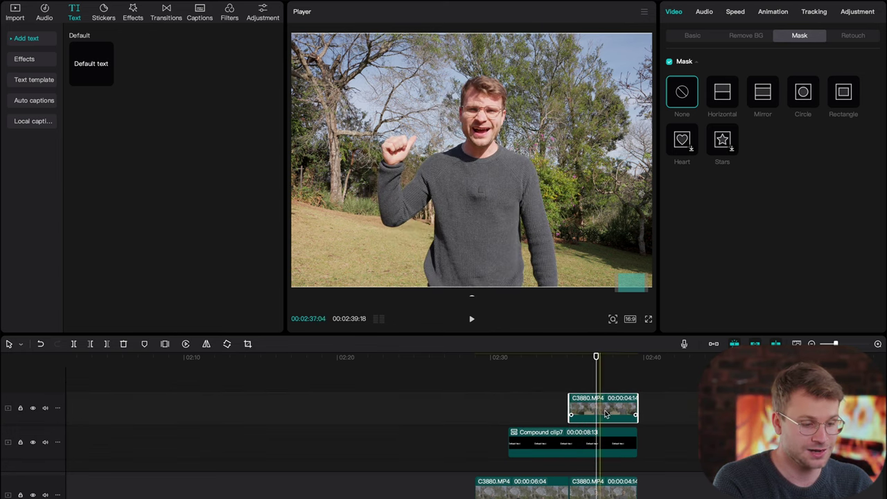
# Remove the background of the upper C3880.MP4 copy with Auto removal and inspect the cutout's edges over the title.
pyautogui.click(739, 41)
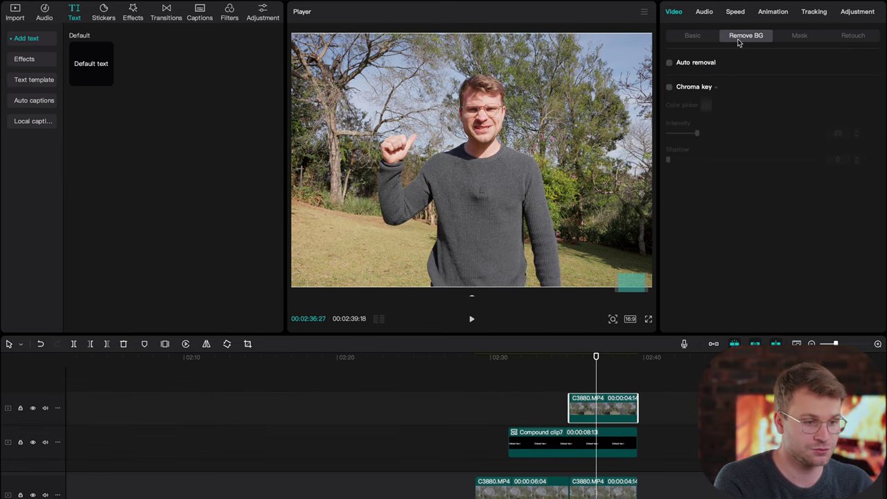
pyautogui.click(670, 63)
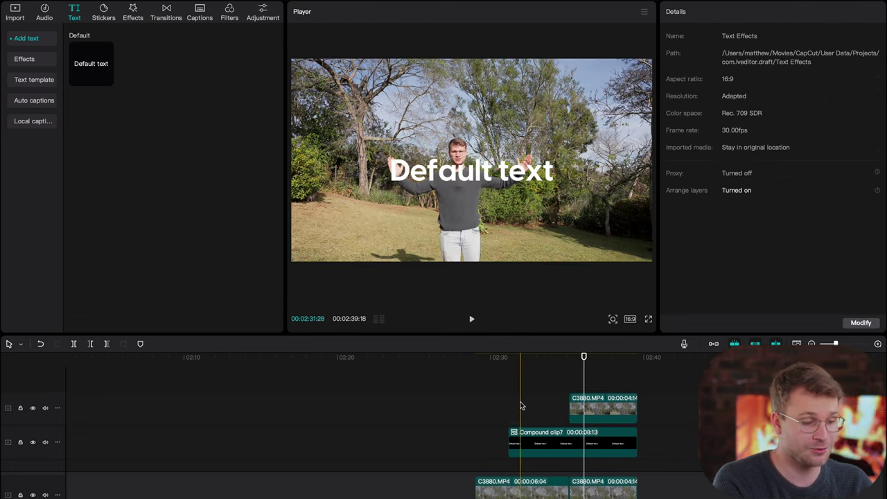
pyautogui.click(581, 399)
pyautogui.scroll(5, 478, 136)
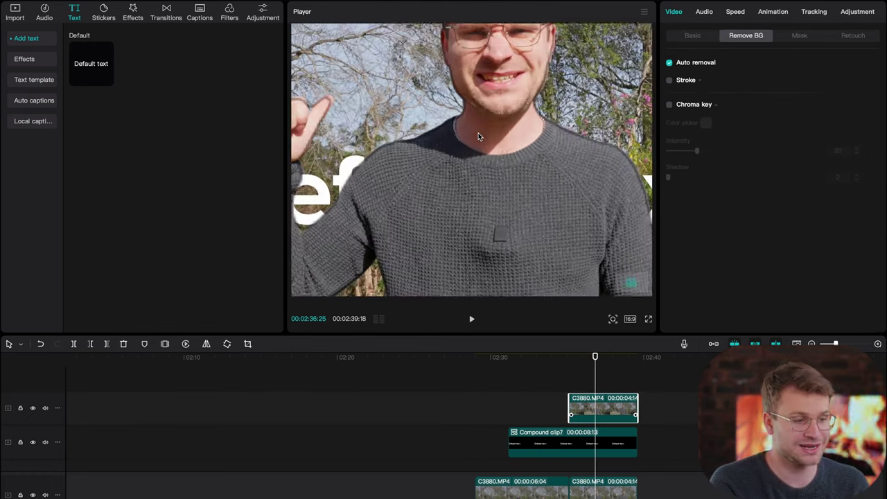
pyautogui.scroll(-3, 478, 137)
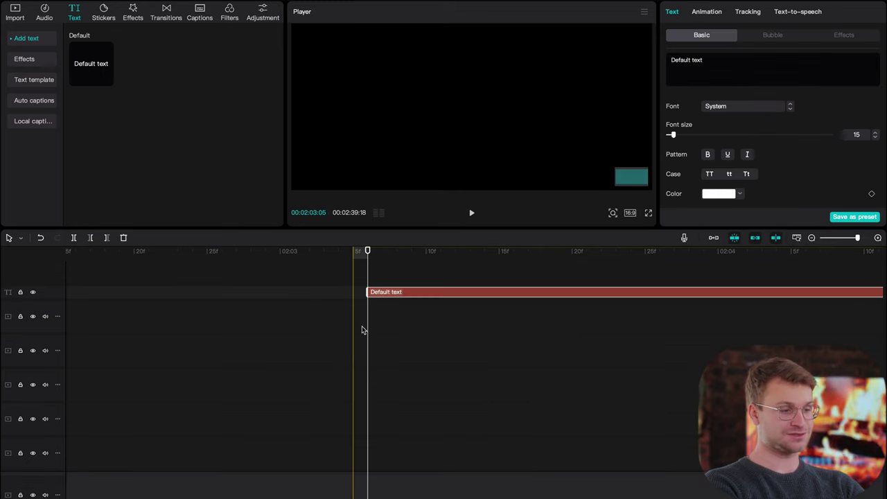
# Set the new title at 00:02:03:06 to the Visby CF font and replace its text with 1.
pyautogui.click(738, 106)
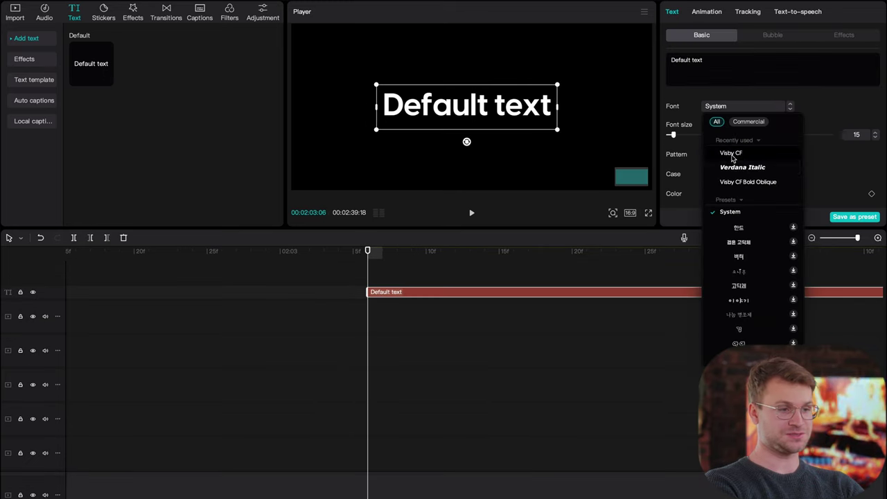
pyautogui.click(728, 153)
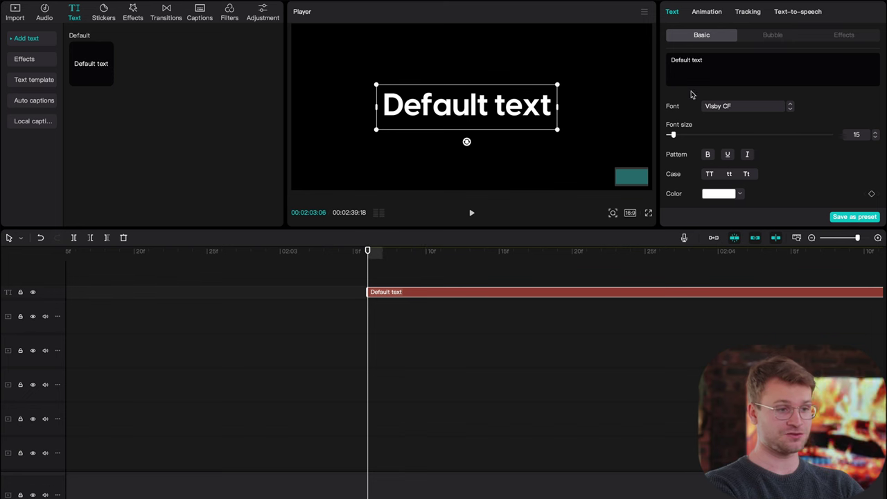
pyautogui.hotkey('ctrl', 'a')
pyautogui.write('1')
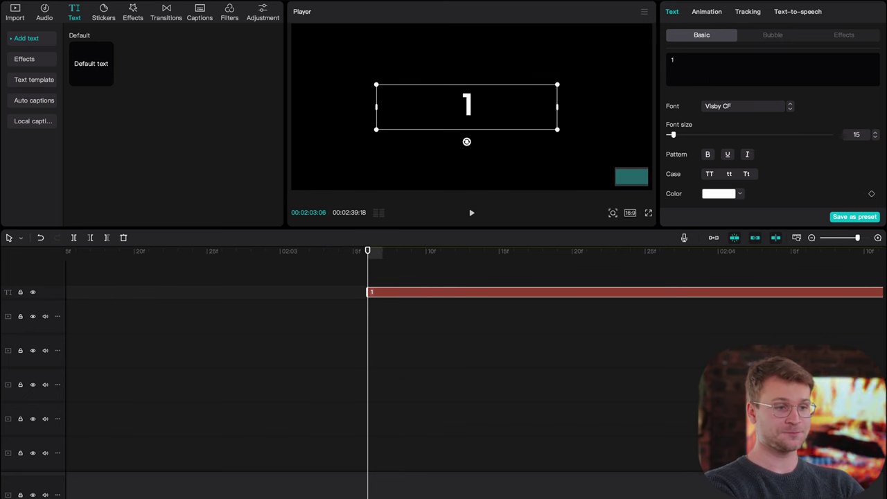
# Trim the end of the 1 title to 00:02:03:10 so the title lasts four frames.
pyautogui.click(399, 282)
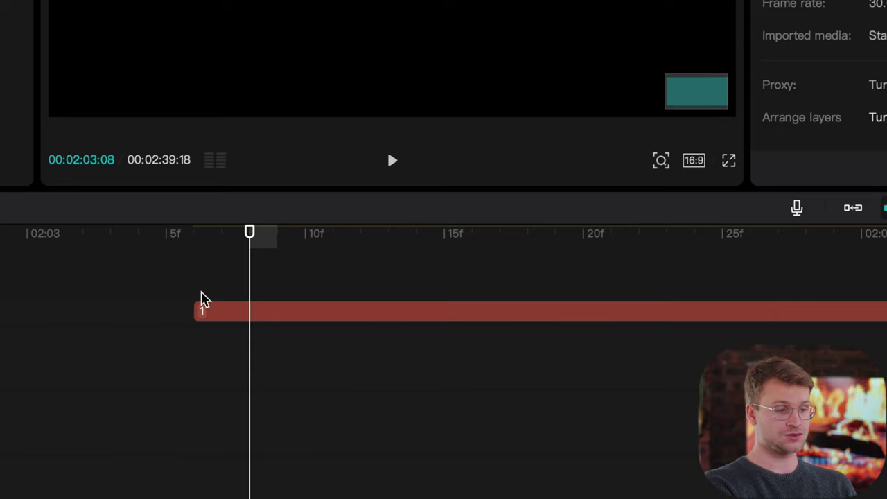
pyautogui.click(309, 320)
pyautogui.press('w')
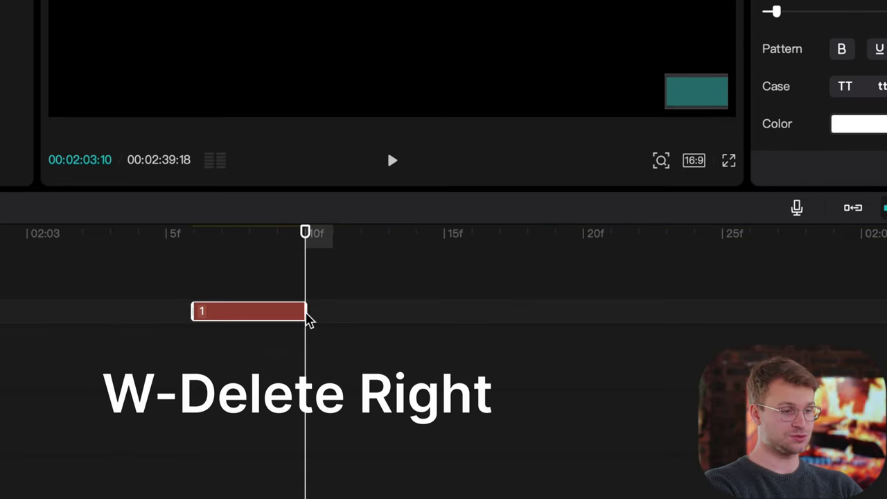
pyautogui.scroll(4, 215, 483)
# Add an In text animation to the 1 title.
pyautogui.click(244, 461)
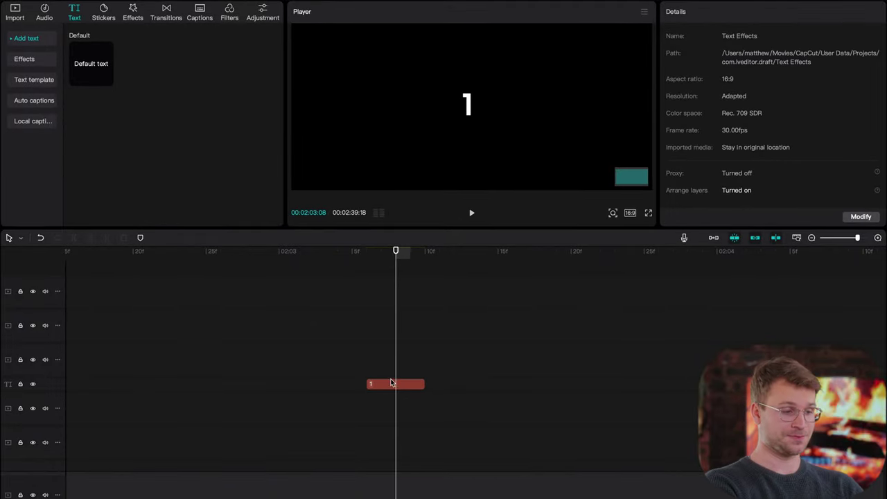
pyautogui.click(393, 384)
pyautogui.click(707, 12)
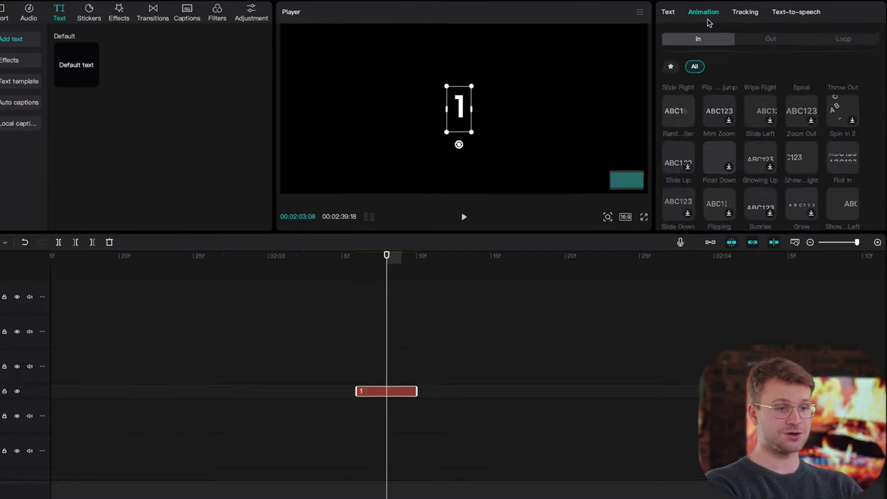
pyautogui.scroll(-1, 826, 227)
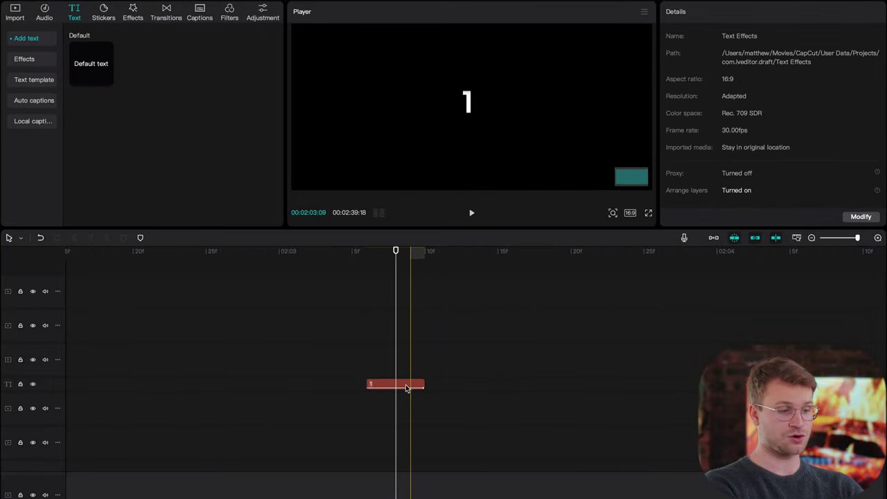
# Duplicate the animated 1 title onto the track above and start the copy at 00:02:03:09, overlapping the original by one frame.
pyautogui.click(407, 387)
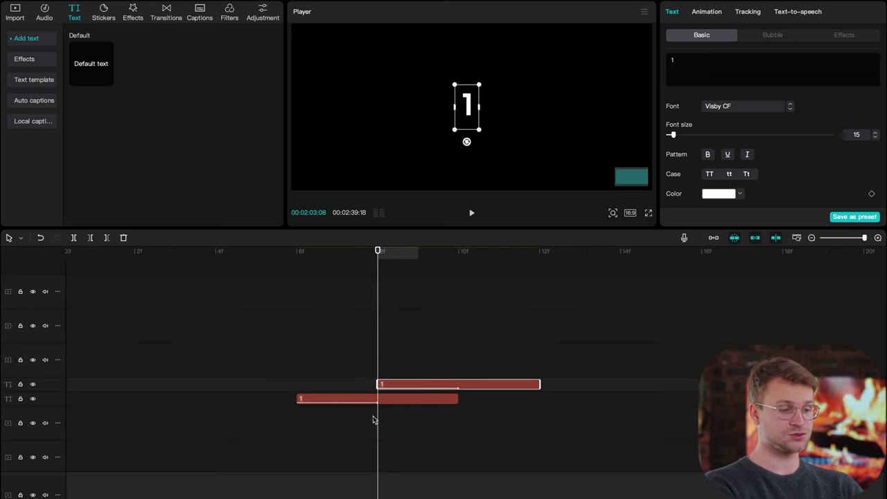
pyautogui.moveTo(400, 383); pyautogui.dragTo(449, 390)
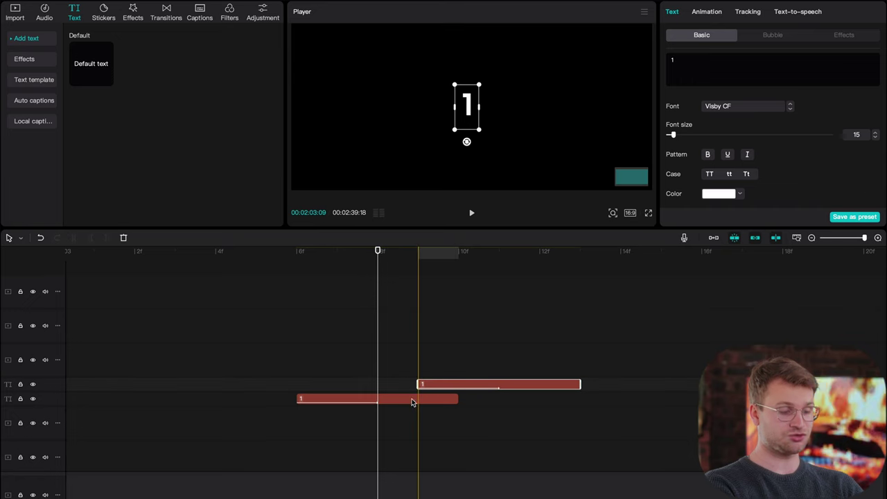
pyautogui.click(389, 434)
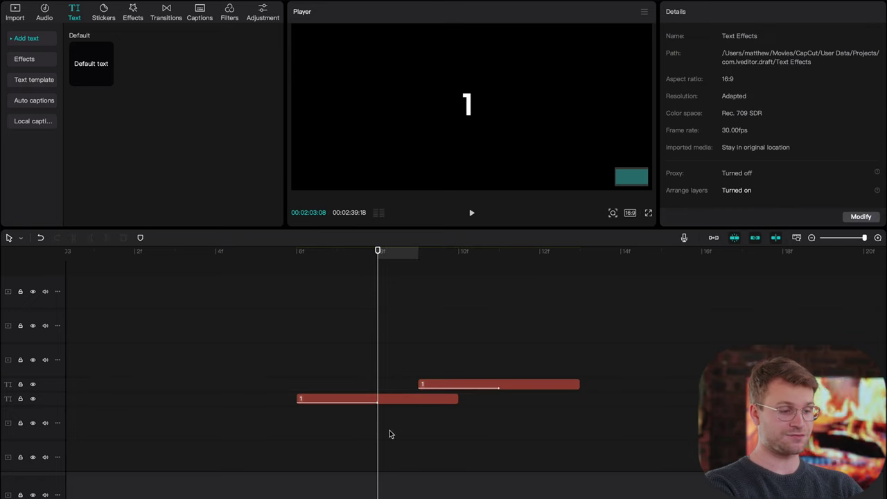
pyautogui.click(303, 379)
pyautogui.press('Right')
pyautogui.press('Right')
pyautogui.press('Right')
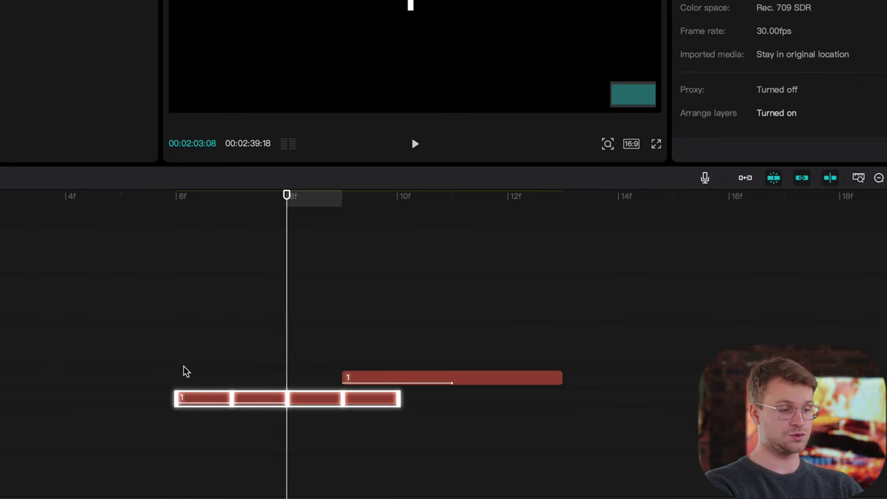
# Replace the text of the upper title copy with 23.
pyautogui.click(360, 376)
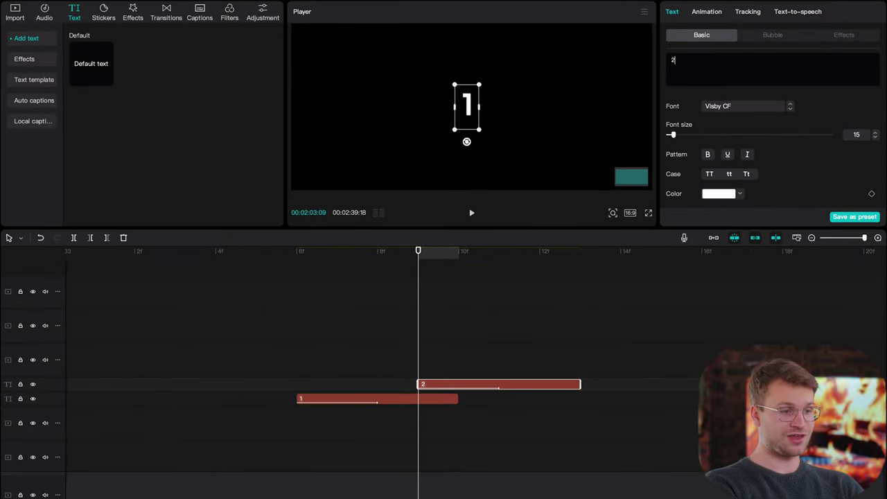
pyautogui.click(376, 372)
pyautogui.press('Right')
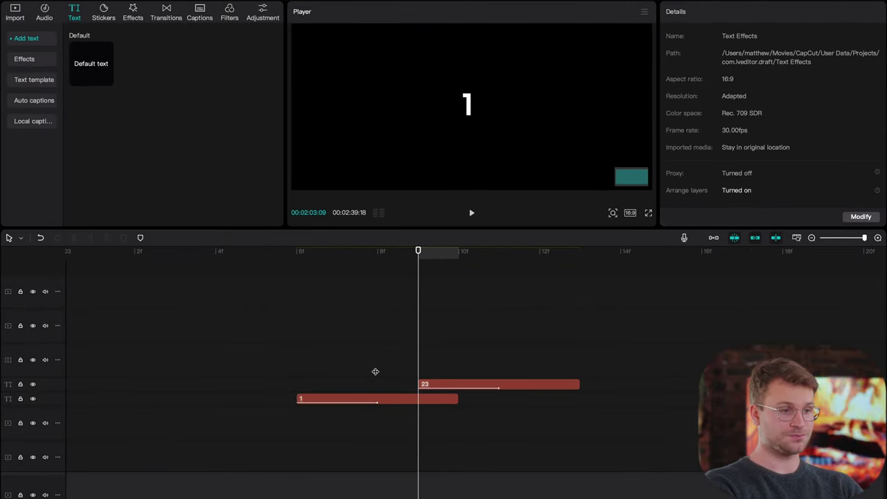
pyautogui.press('Left')
# Continue the staircase with title copies every three frames reading 67, 115, 567, 1094, 6512, 10873, 22789, 53751, 70582, 92689 and 100000.
pyautogui.moveTo(354, 416); pyautogui.dragTo(537, 415)
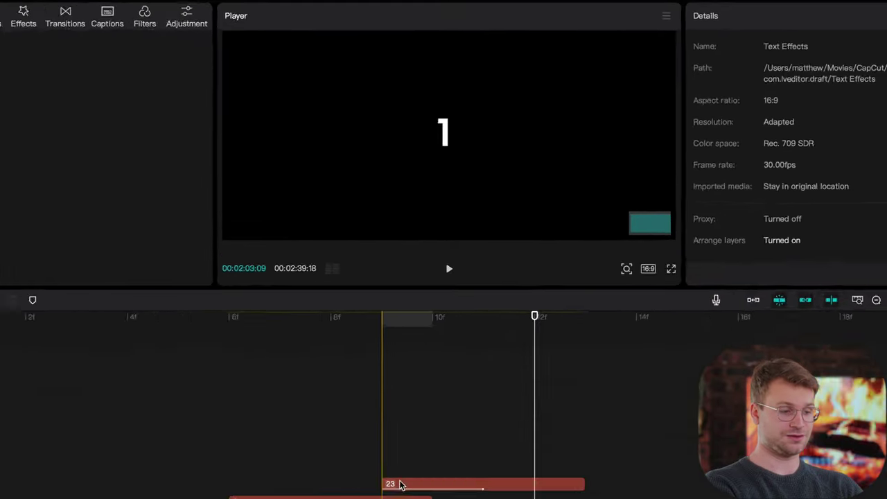
pyautogui.click(438, 386)
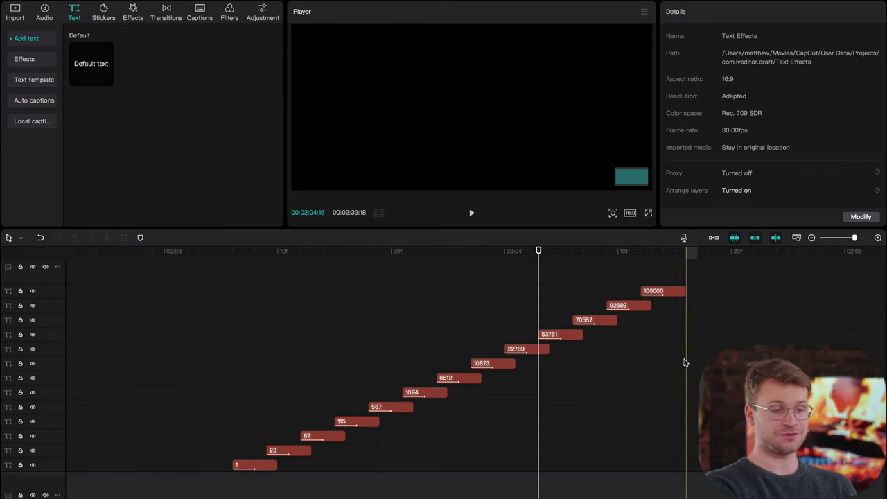
# Extend the end of the 100000 title to about 00:02:04:27 and play back the whole number sequence.
pyautogui.click(663, 325)
pyautogui.click(672, 291)
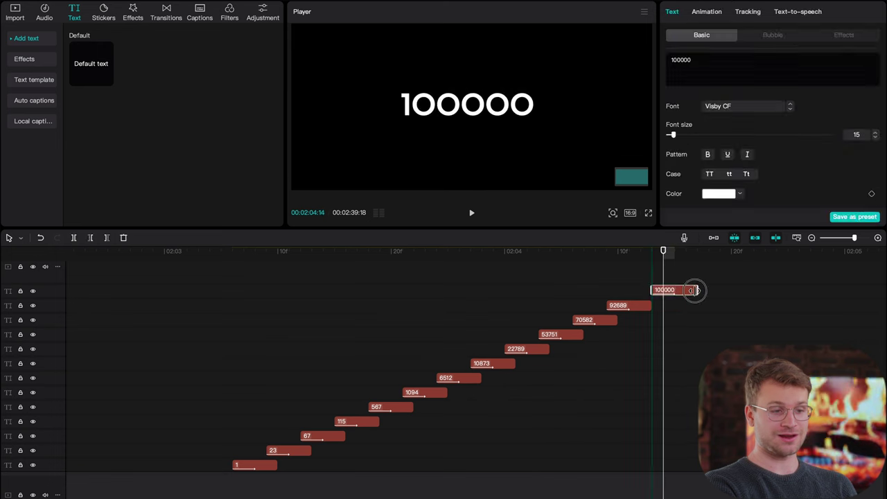
pyautogui.moveTo(685, 290); pyautogui.dragTo(728, 290)
pyautogui.moveTo(804, 291); pyautogui.dragTo(811, 290)
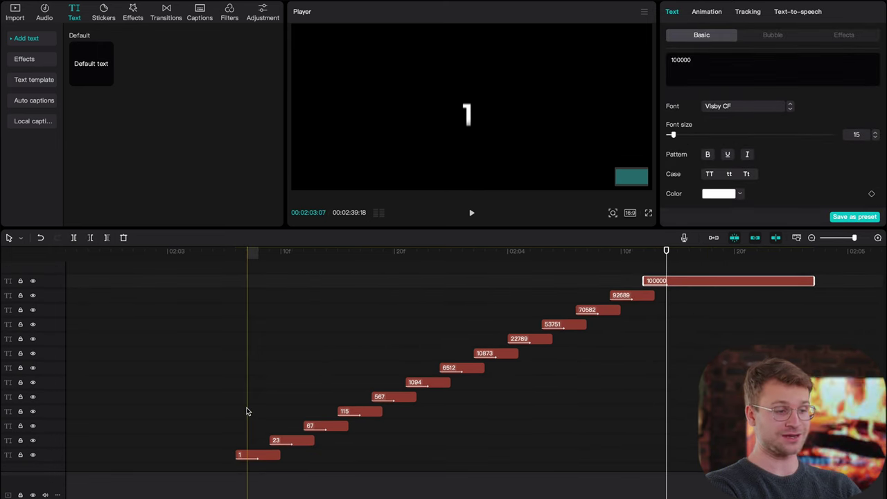
pyautogui.press('space')
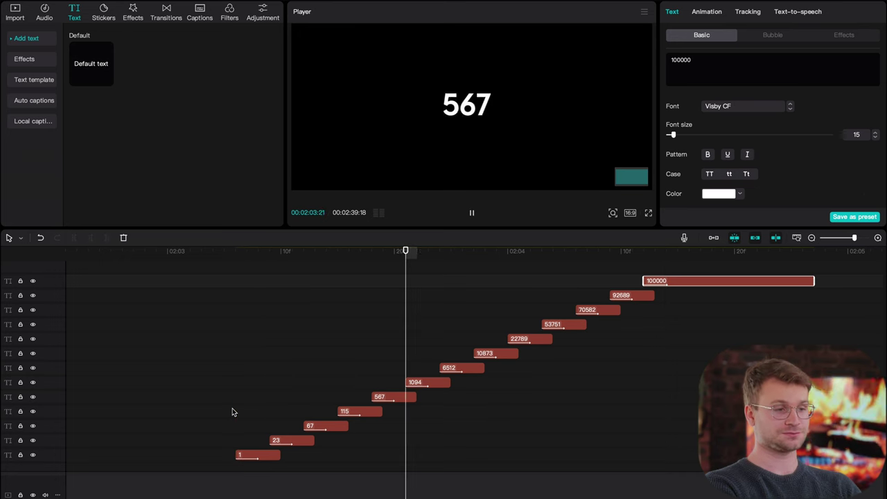
pyautogui.press('space')
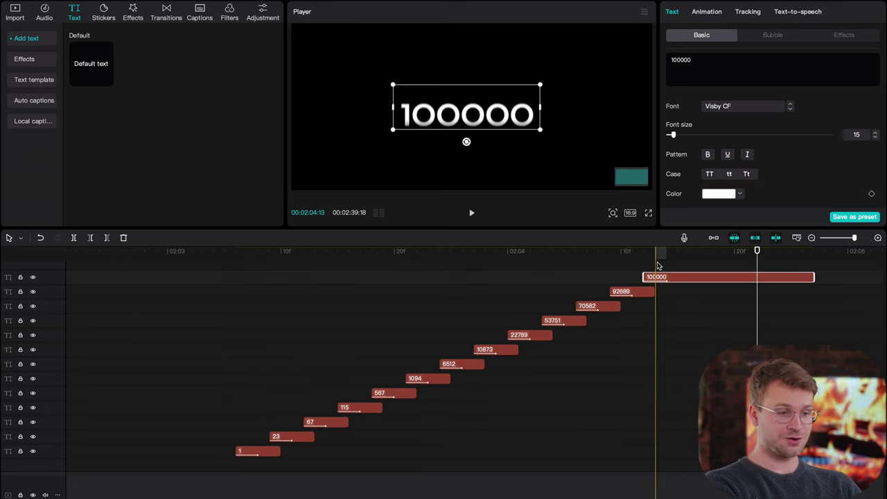
# Combine all the number titles from 1 to 100000 into one compound clip.
pyautogui.click(632, 265)
pyautogui.moveTo(703, 266); pyautogui.dragTo(238, 455)
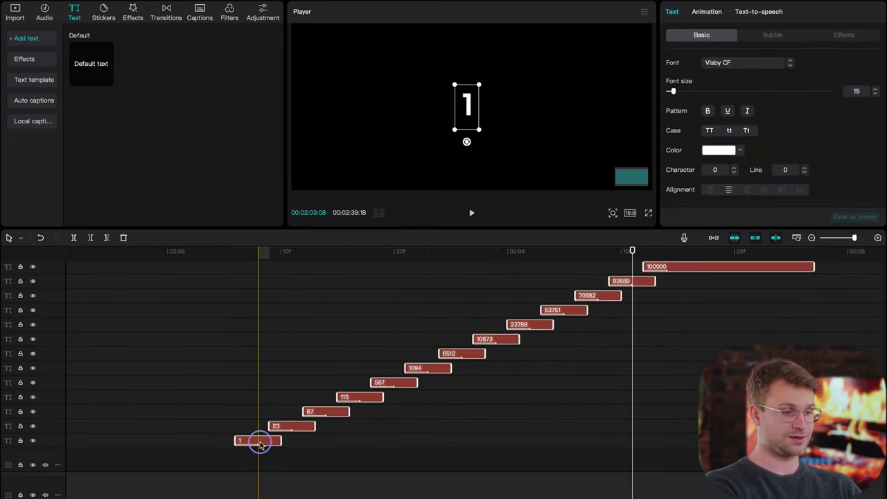
pyautogui.rightClick(257, 440)
pyautogui.click(322, 429)
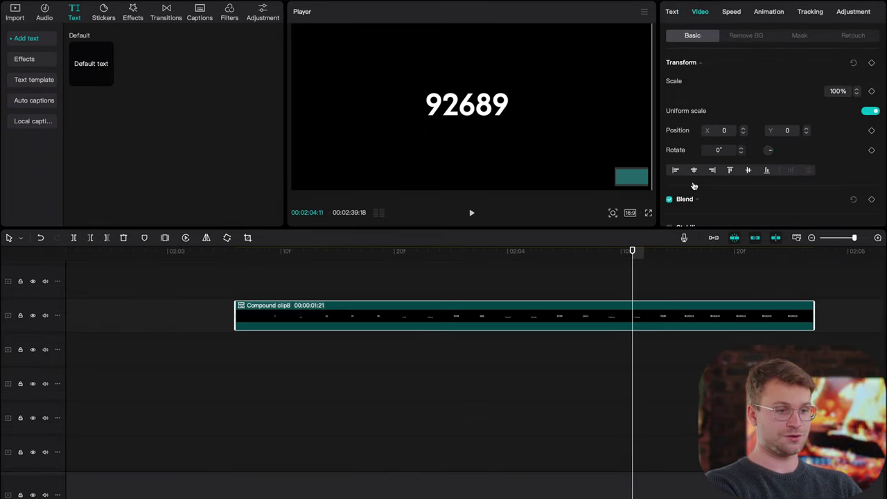
# Enable Motion blur on the number compound clip and adjust its Blur amount.
pyautogui.scroll(-2, 689, 201)
pyautogui.click(670, 208)
pyautogui.scroll(-4, 749, 143)
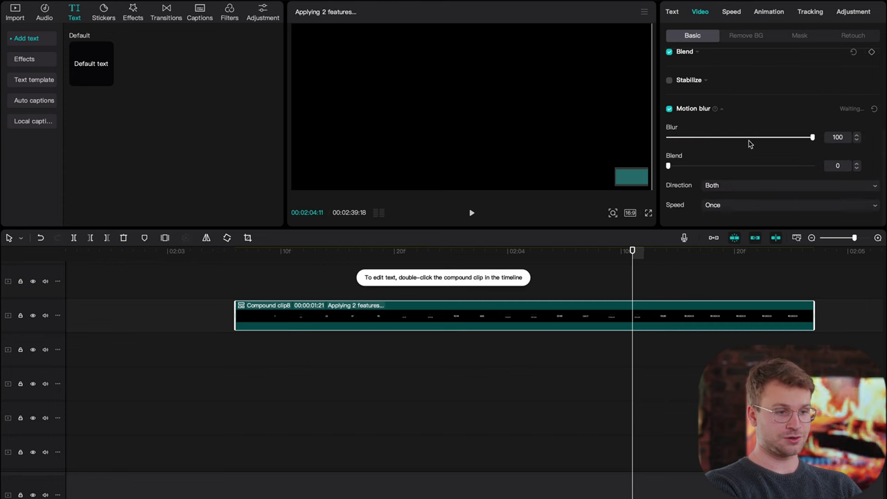
pyautogui.moveTo(730, 137); pyautogui.dragTo(732, 136)
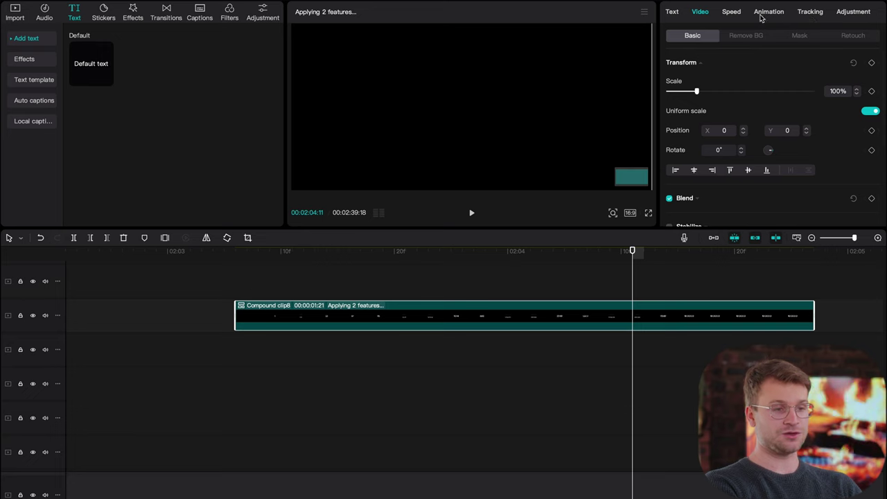
# Add a Rectangle mask to the number compound clip and reduce its height to fit closely around the digits.
pyautogui.click(800, 35)
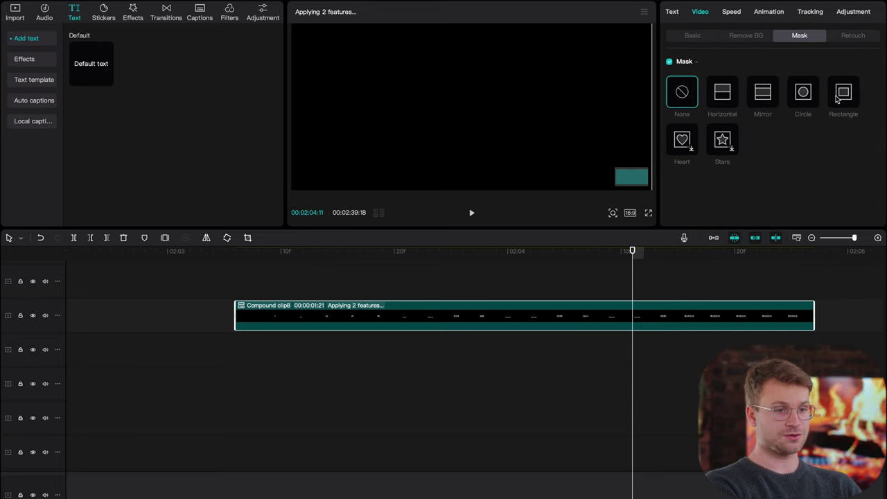
pyautogui.click(842, 97)
pyautogui.click(470, 254)
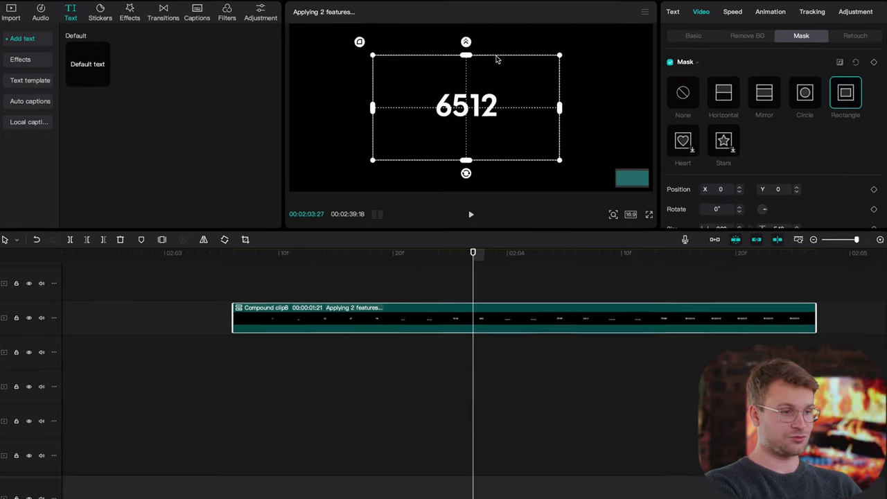
pyautogui.moveTo(472, 56); pyautogui.dragTo(473, 94)
pyautogui.moveTo(430, 193); pyautogui.dragTo(432, 184)
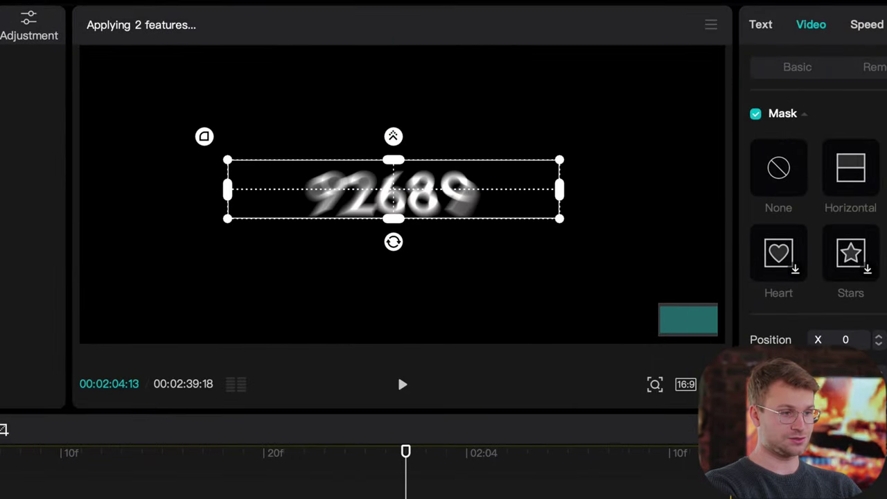
# Play back the masked number sequence from 00:02:03:06 to check how the digits are cropped.
pyautogui.click(2, 478)
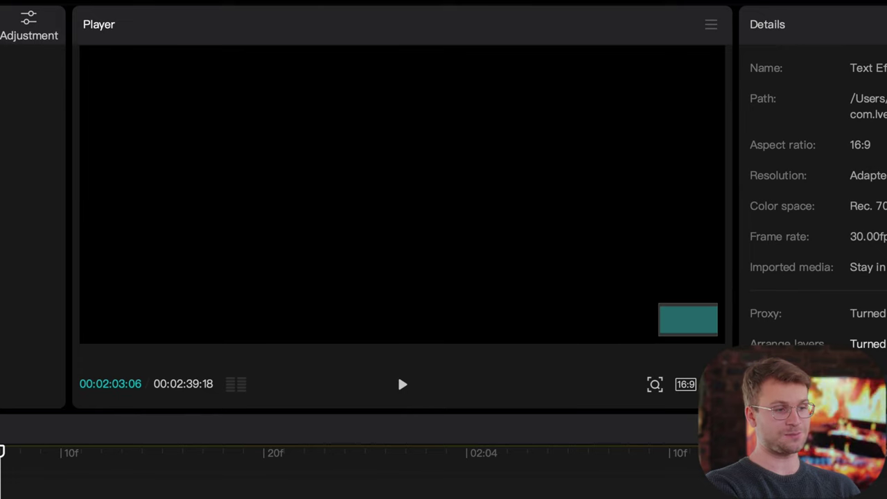
pyautogui.click(398, 374)
pyautogui.press('space')
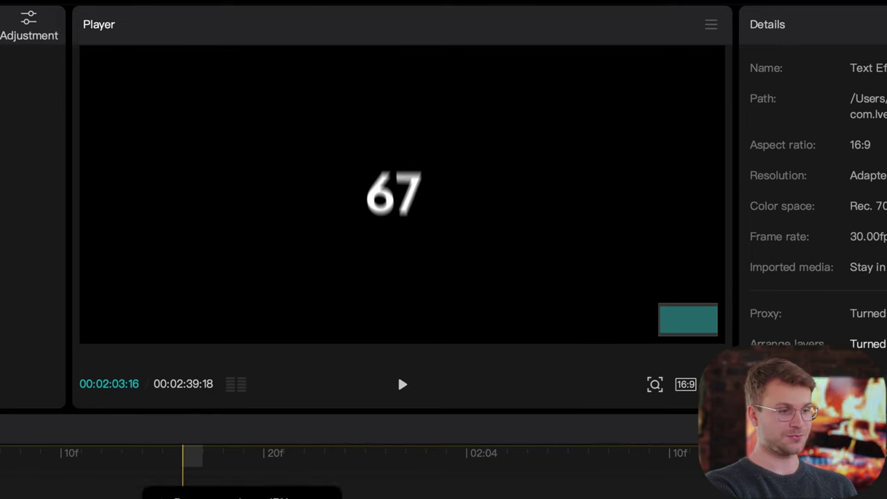
# Make the rectangle mask slightly taller around 100000 with its Y position at 0, and replay the compound clip from 00:02:03:06.
pyautogui.click(204, 496)
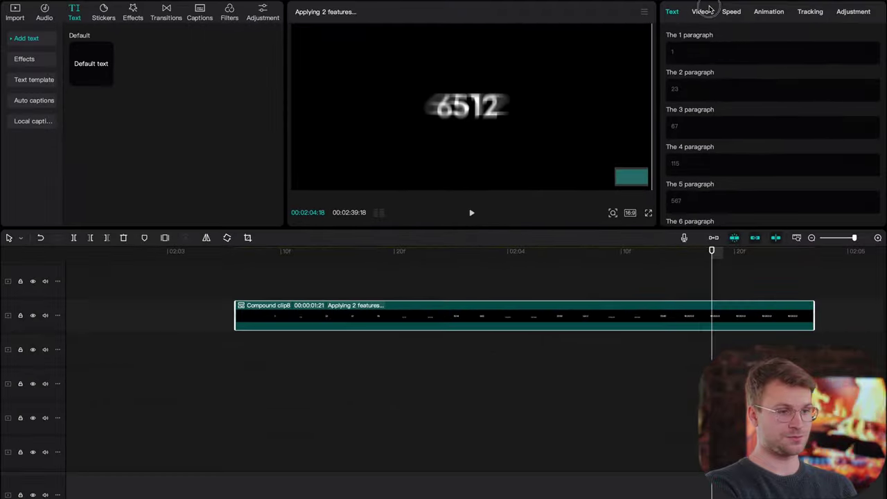
pyautogui.click(736, 15)
pyautogui.moveTo(468, 121); pyautogui.dragTo(470, 125)
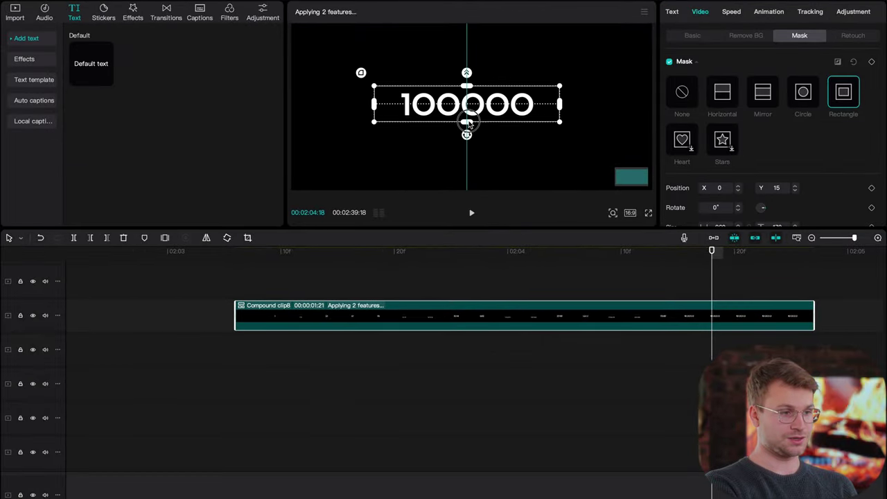
pyautogui.moveTo(522, 106); pyautogui.dragTo(522, 109)
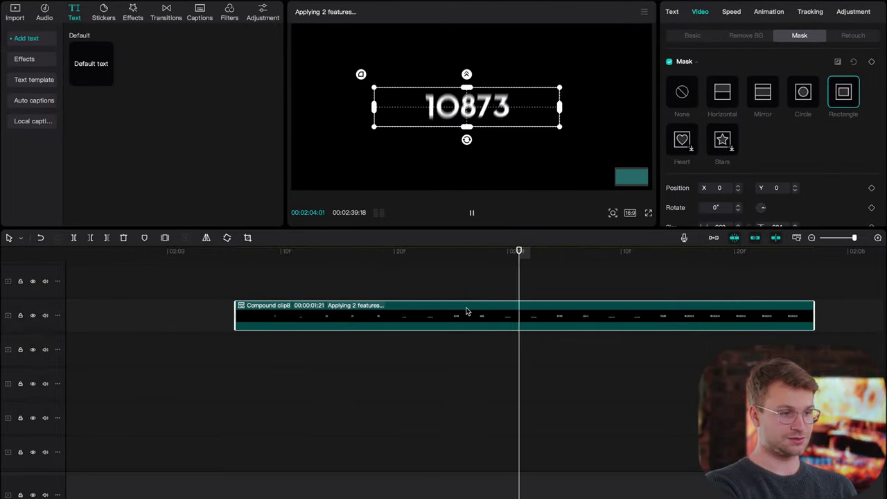
pyautogui.click(231, 348)
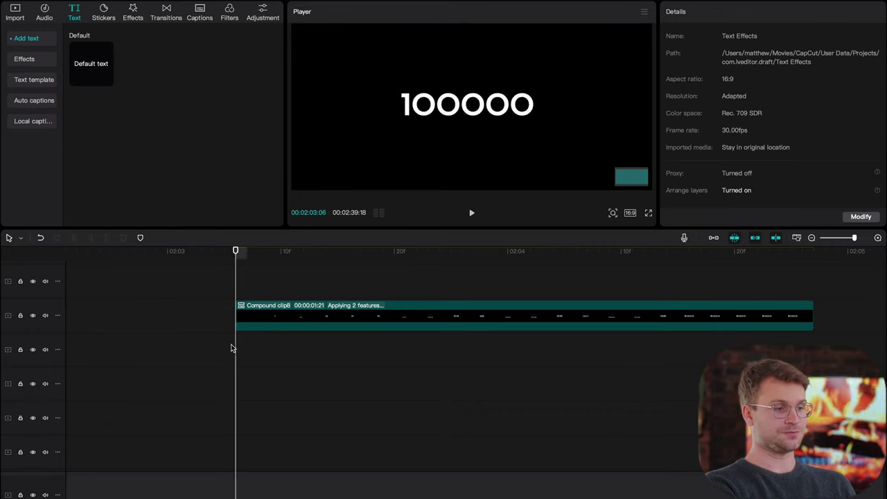
pyautogui.press('space')
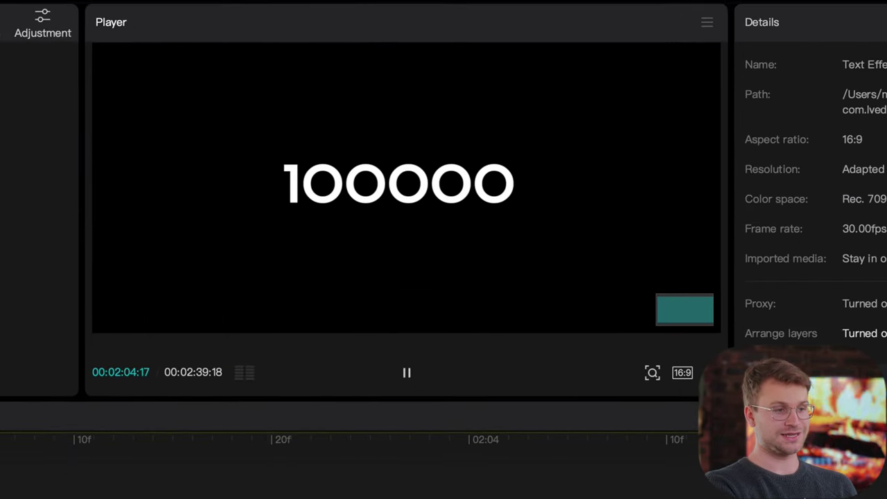